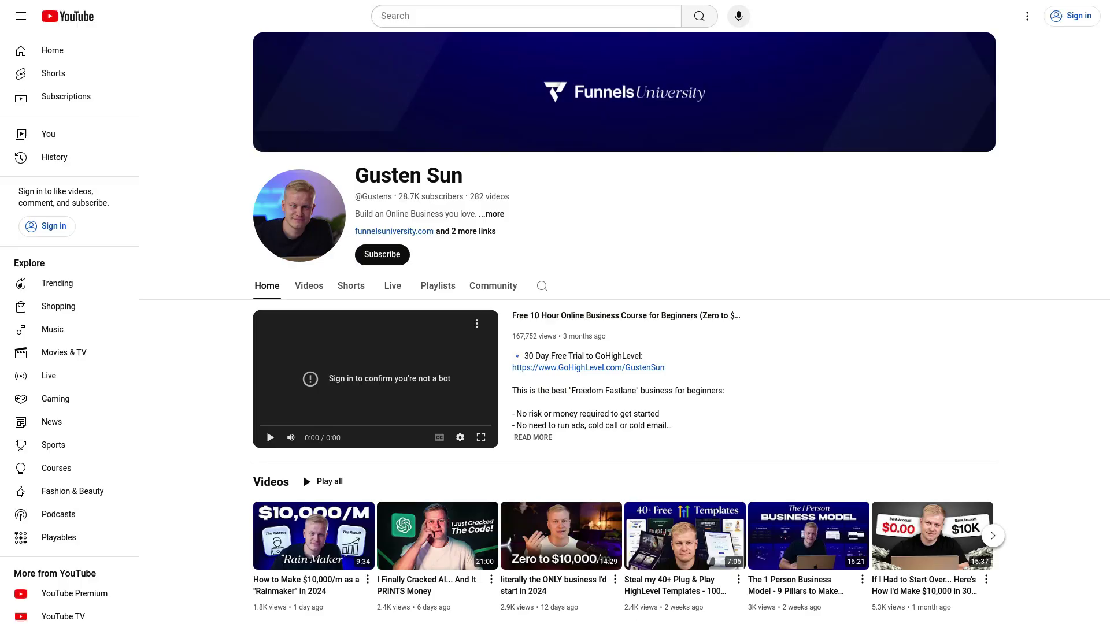
scroll(625, 328, down, 5)
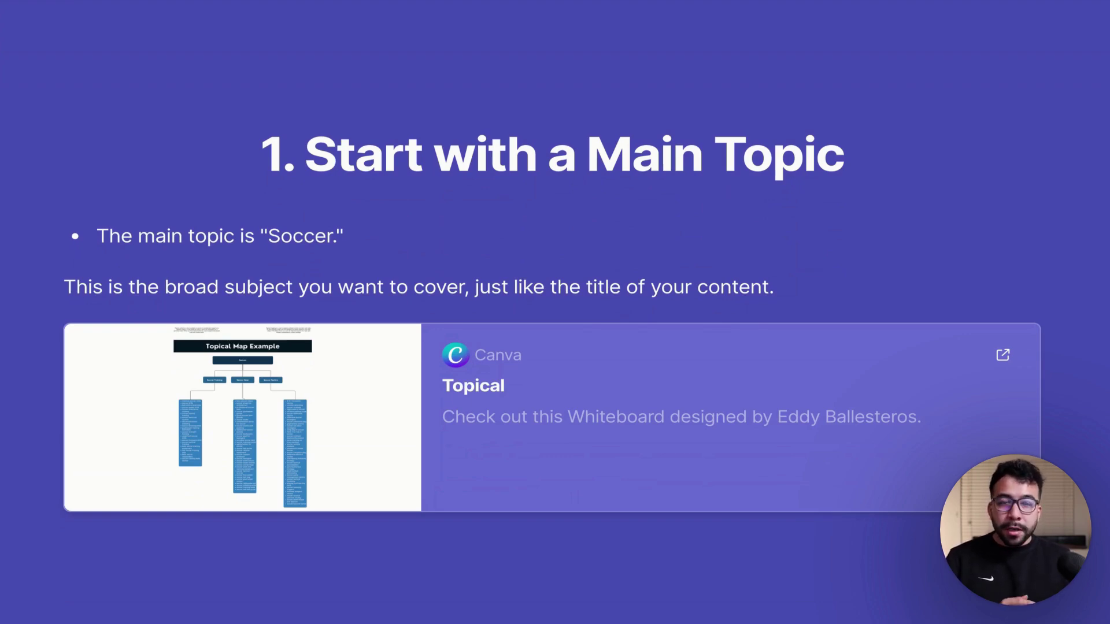
Step: Open the Canva 'Topical' soccer mind-map example embedded in Gamma in a new tab
click(527, 410)
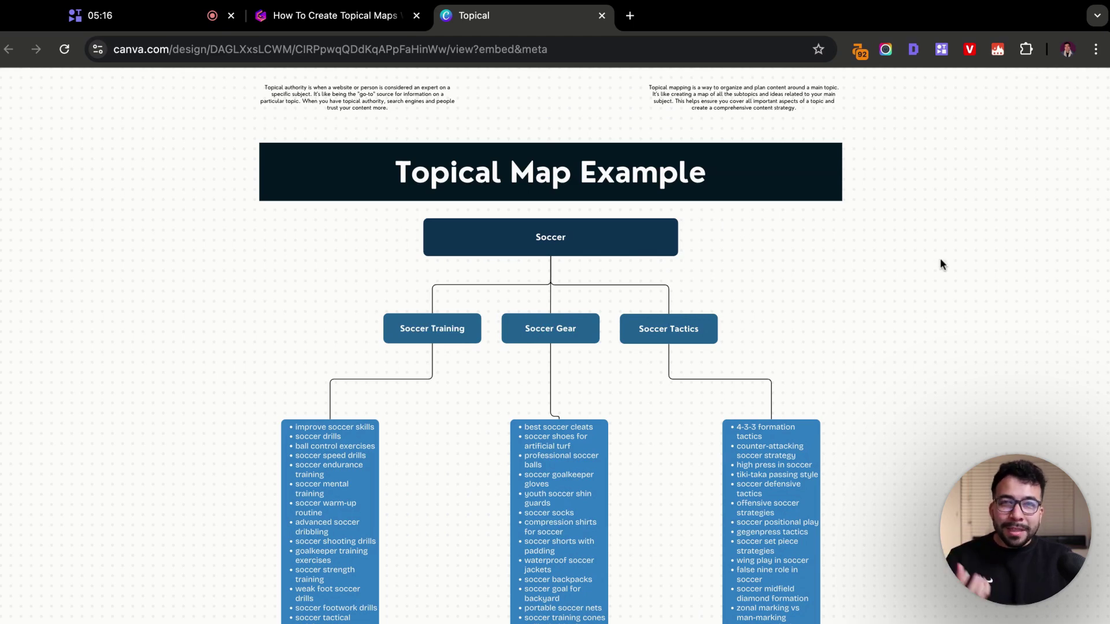
scroll(875, 280, up, 3)
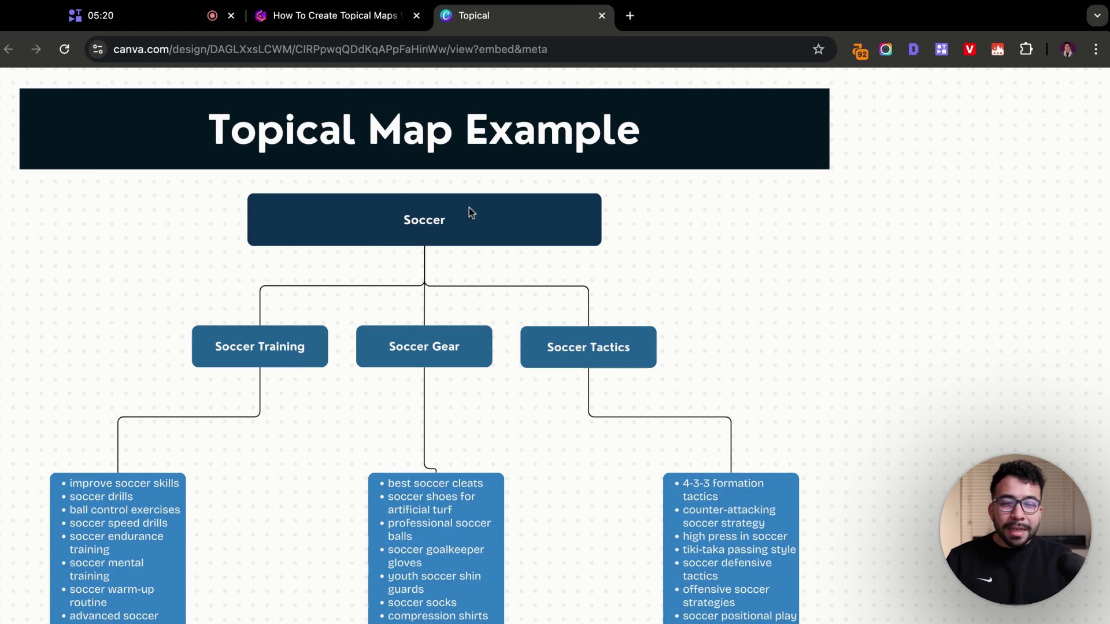
scroll(247, 399, down, 3)
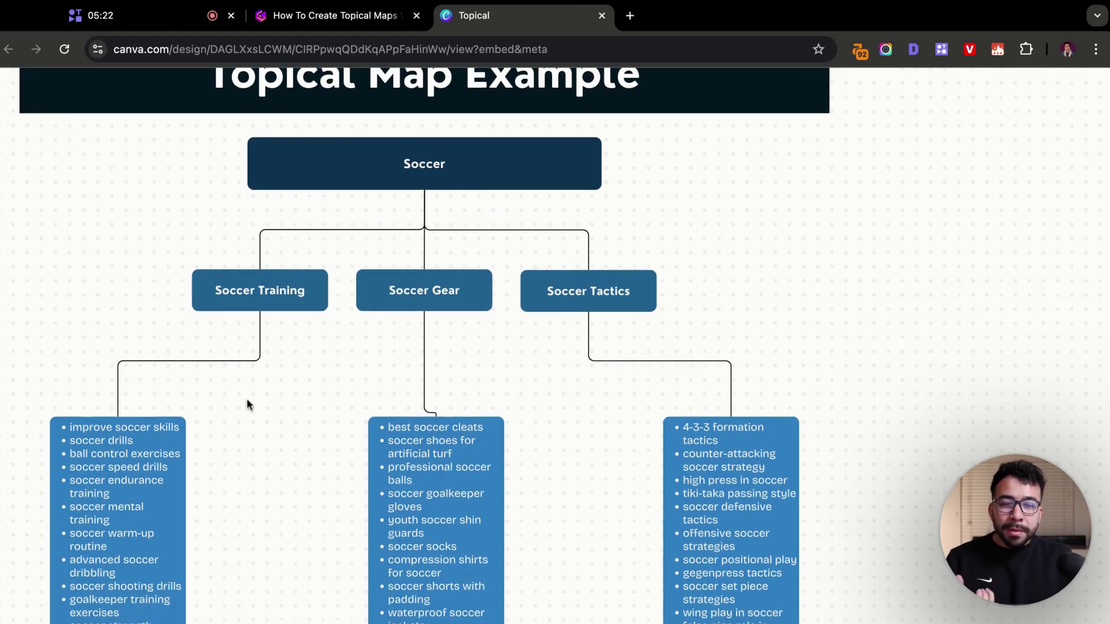
scroll(249, 381, down, 3)
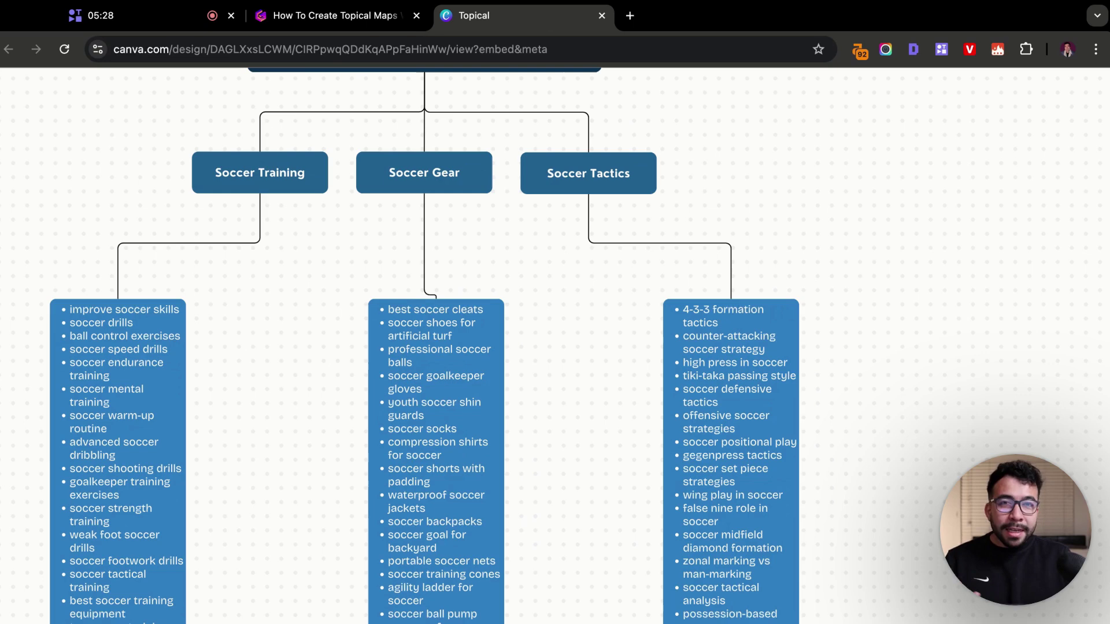
key(super+a)
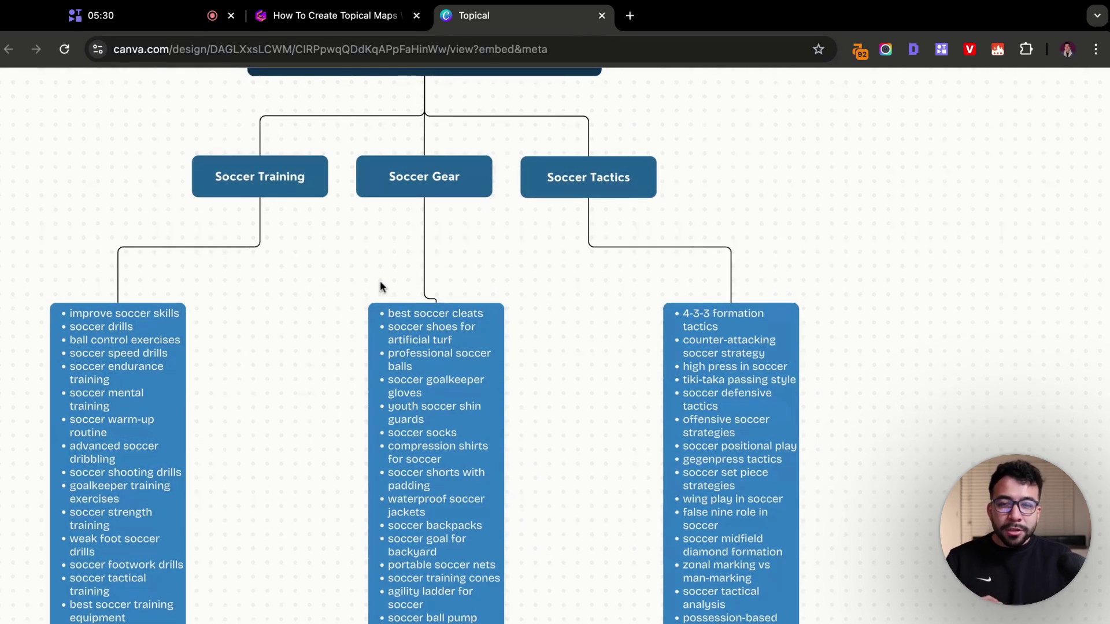
scroll(380, 280, up, 3)
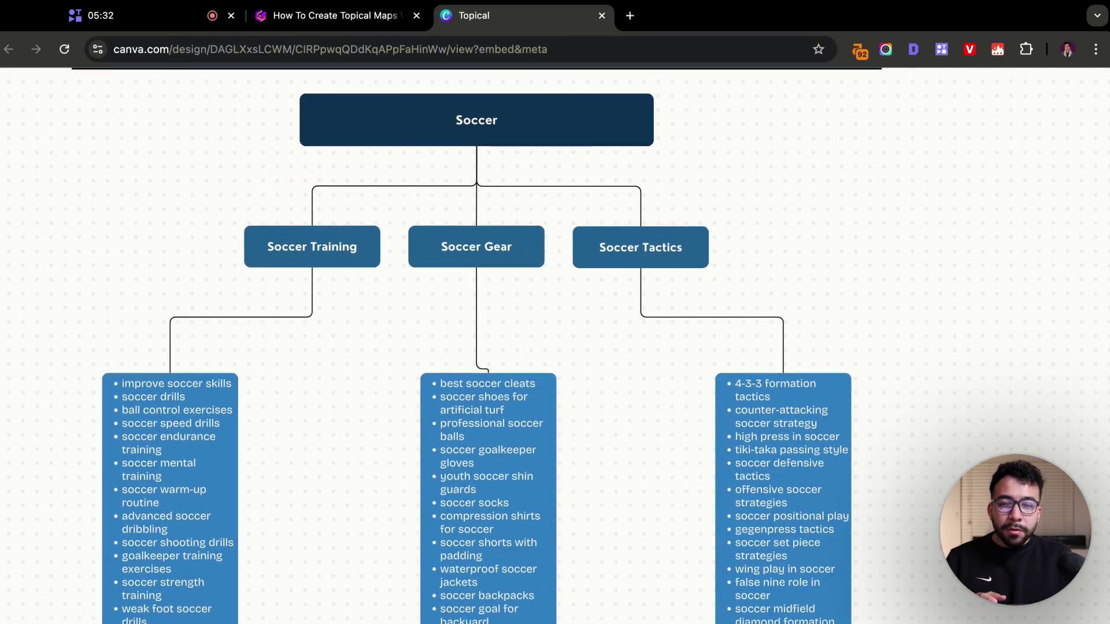
scroll(380, 279, up, 3)
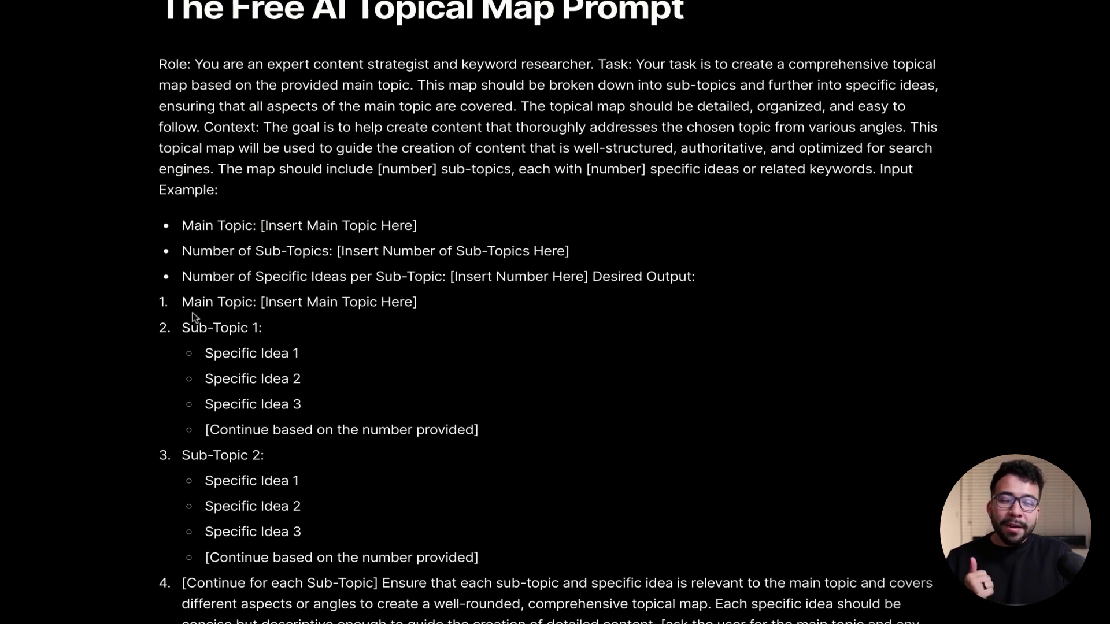
scroll(174, 322, down, 2)
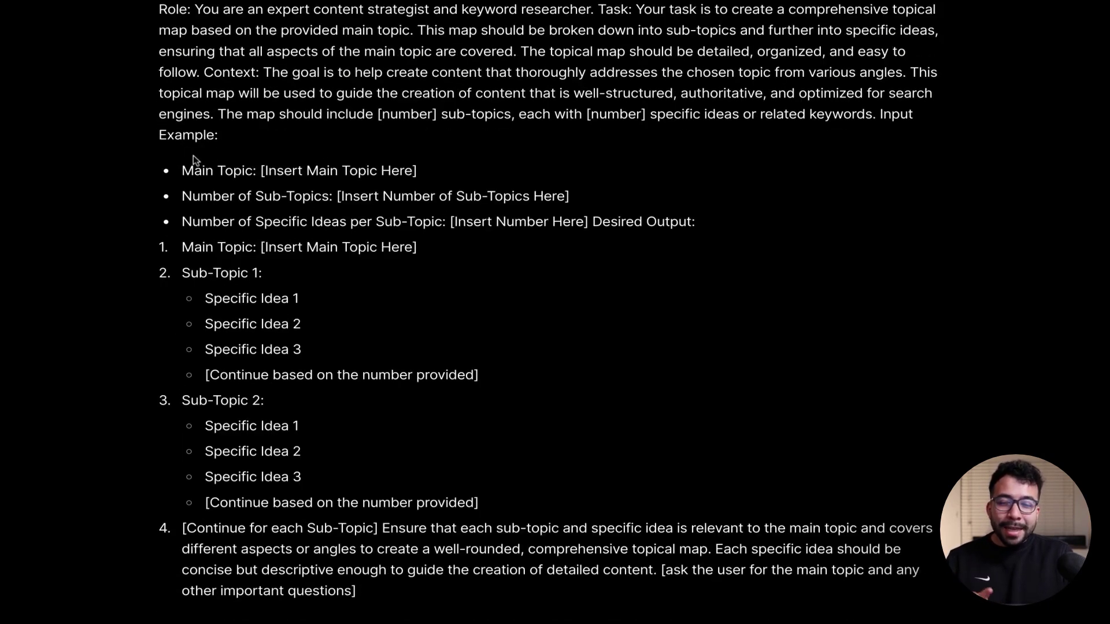
Step: Scroll through the topical map prompt slide and exit Gamma's fullscreen presentation view
scroll(543, 258, up, 2)
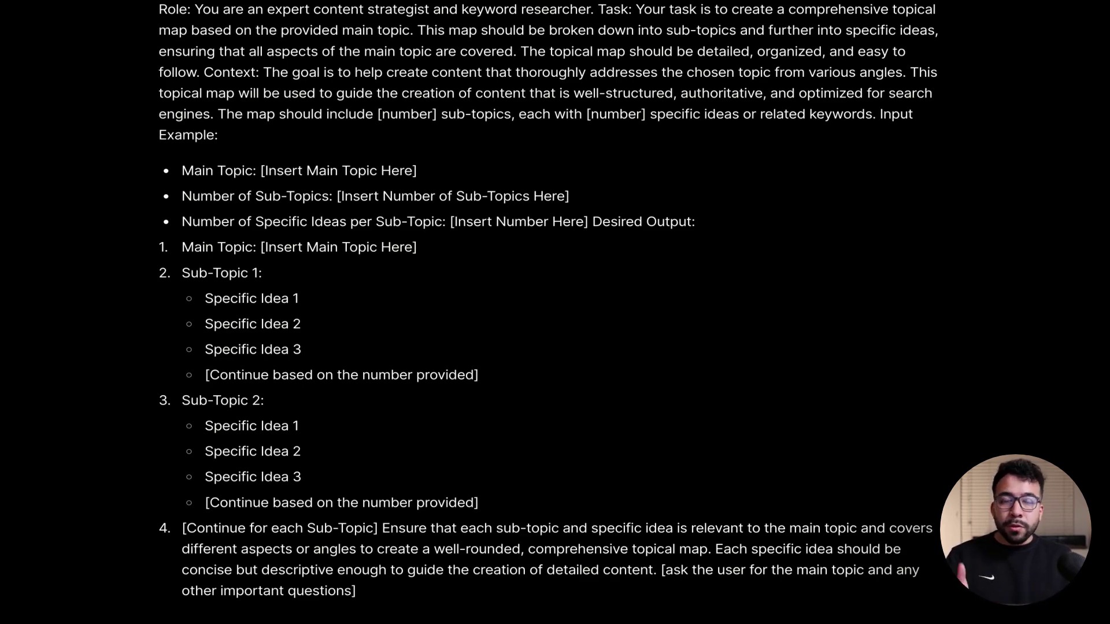
key(Escape)
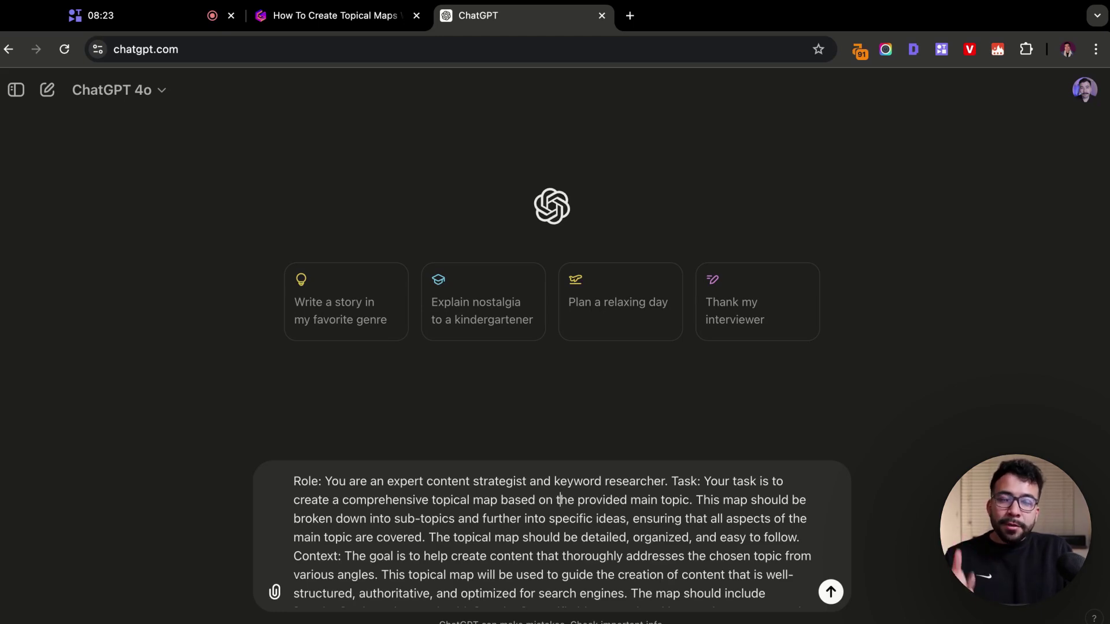
Step: Send the pasted topical map prompt to ChatGPT 4o
key(Return)
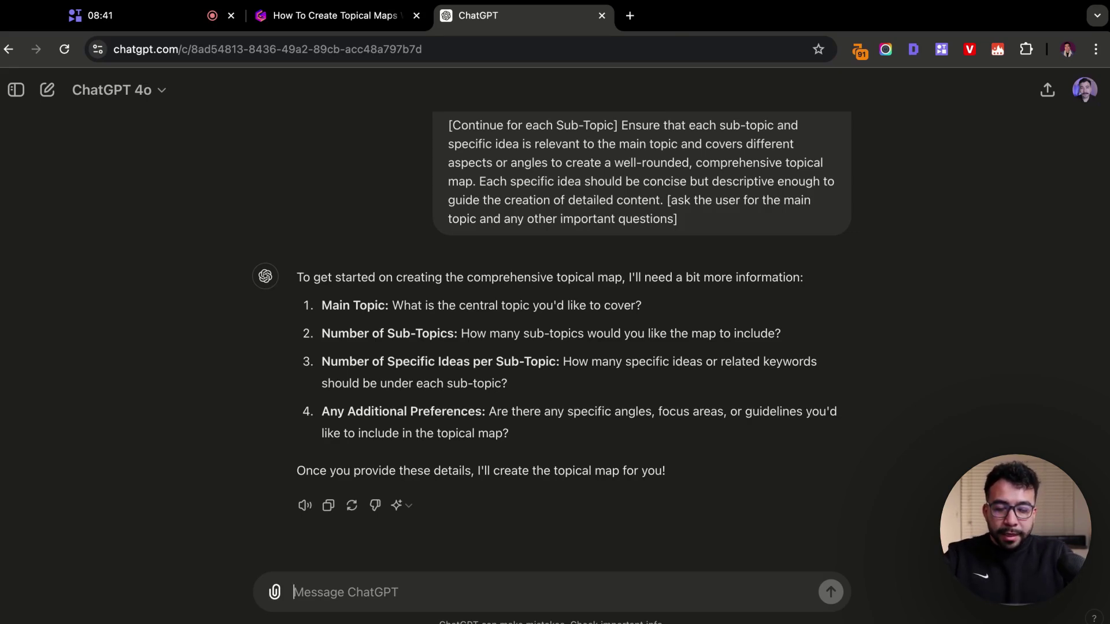
Step: Reply with 'AI Blogging', 'Sub-topics: 5', '10 ideas' and 'make the ideas search based (How-to content)' on separate lines
text(AI Blogging)
key(shift+Return)
text(Subt)
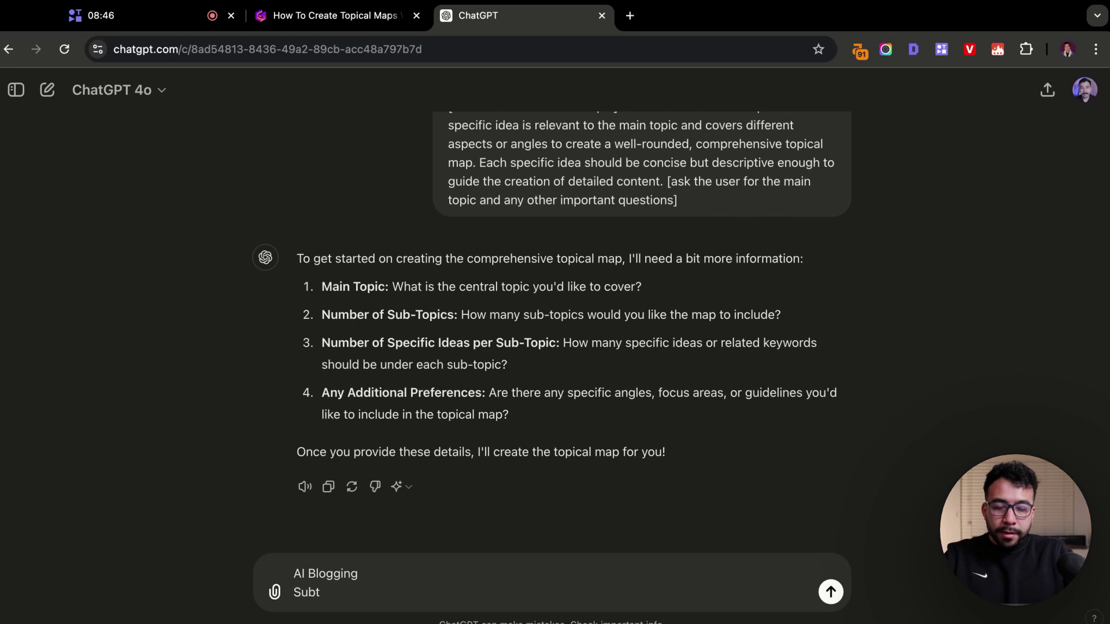
text(-topics)
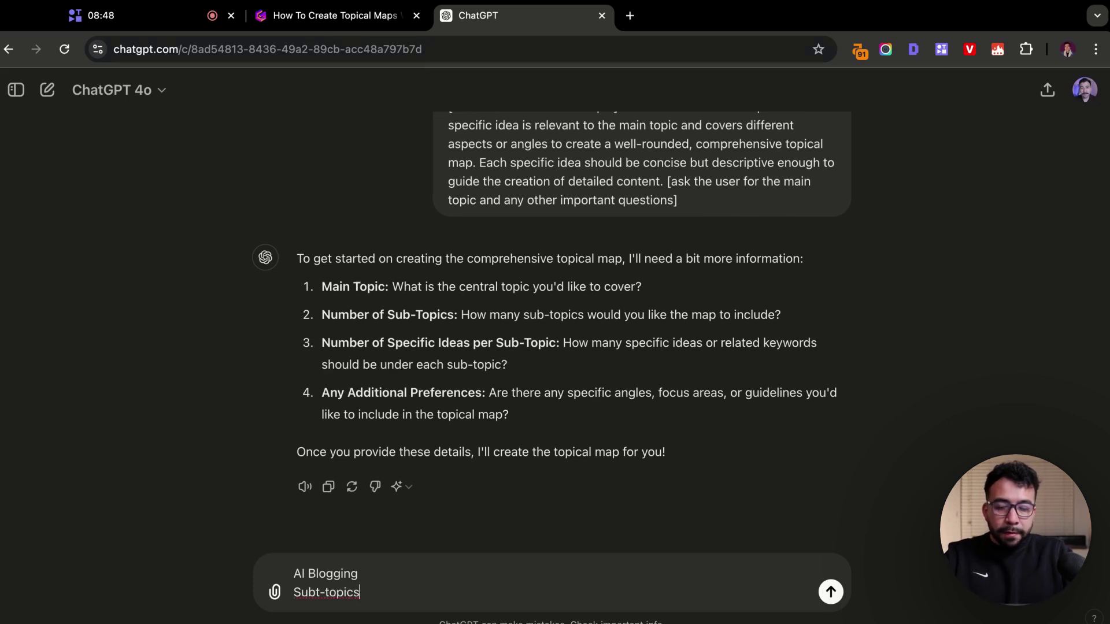
text(: 5)
key(shift+Return)
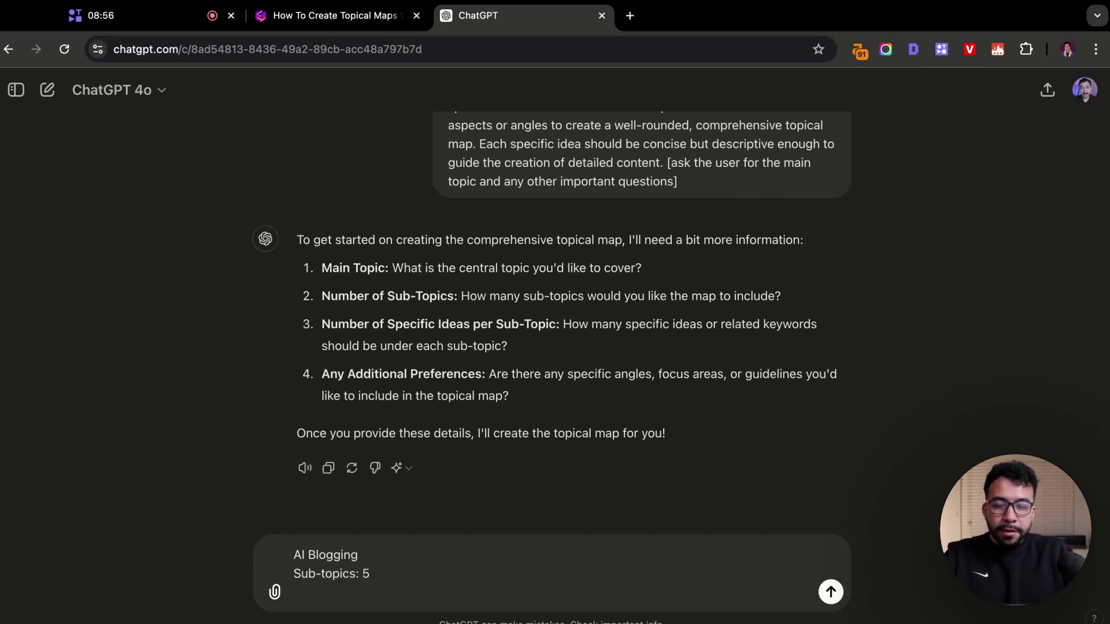
text(10)
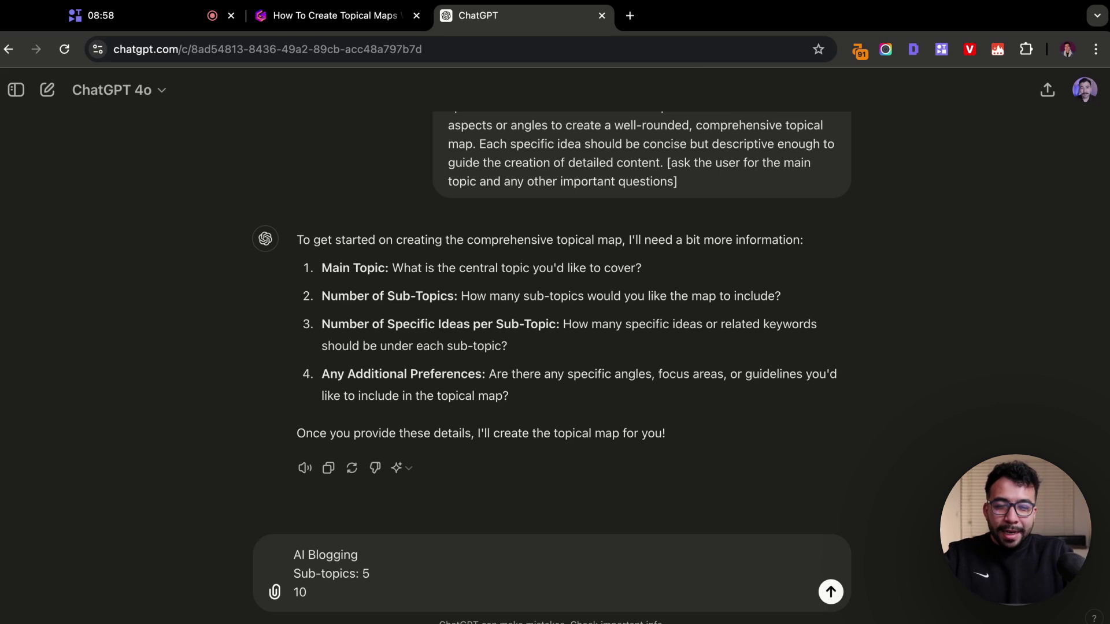
text( ideas)
key(shift+Return)
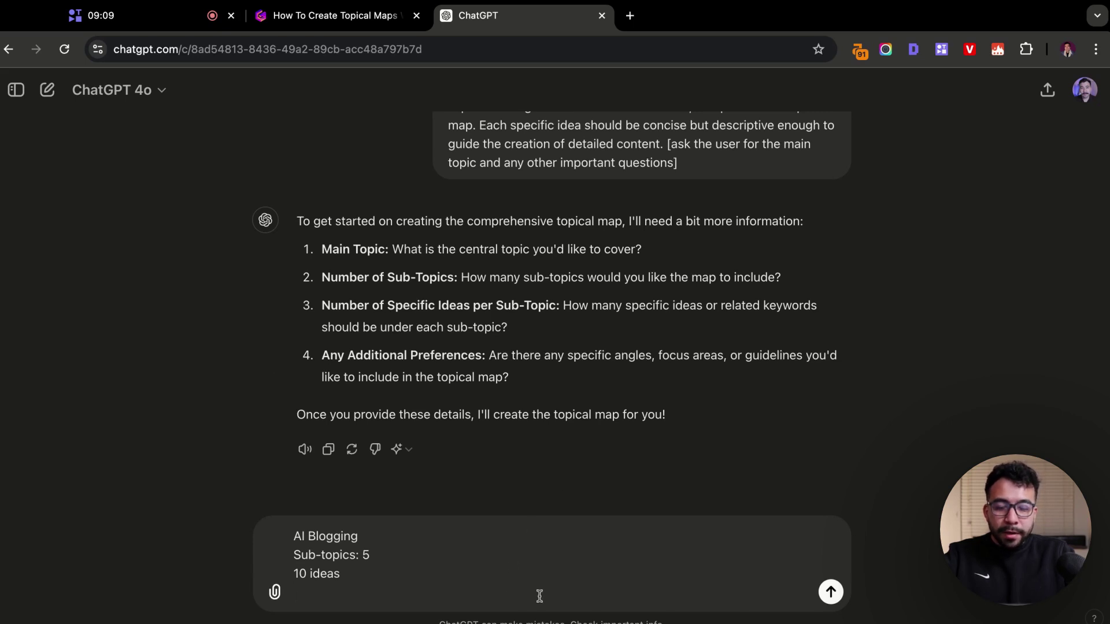
text(make the ideas s)
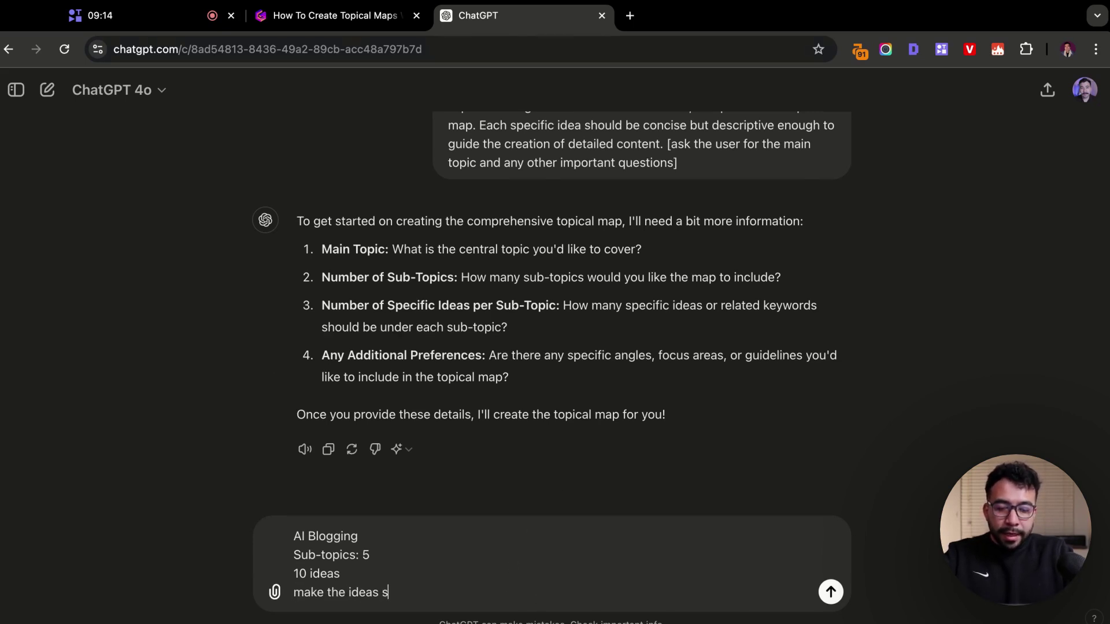
text(earch based )
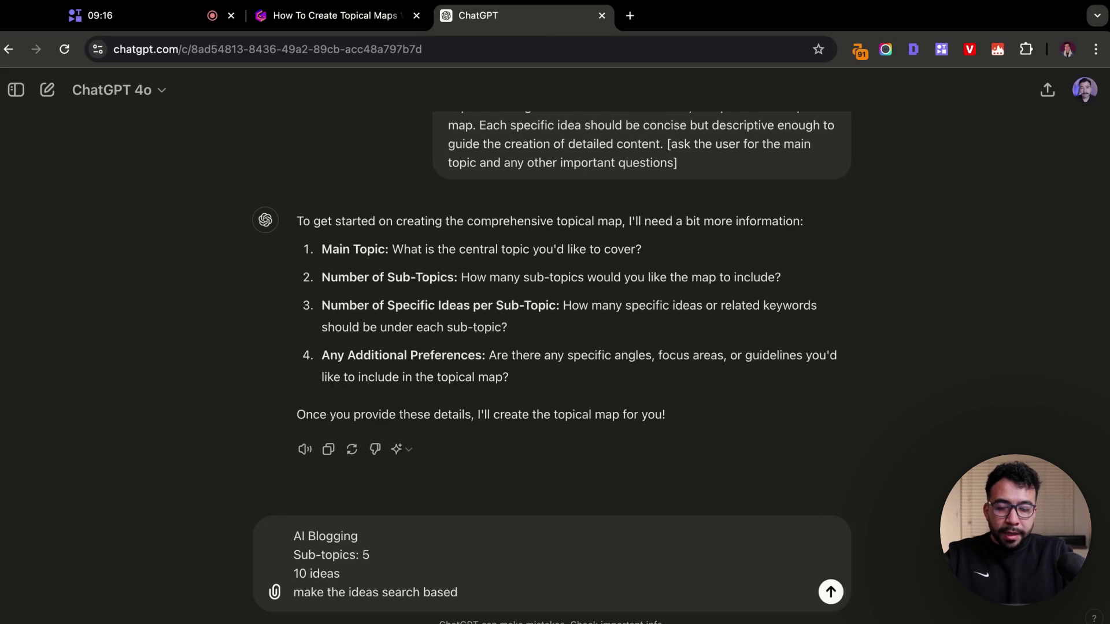
text((How-to content))
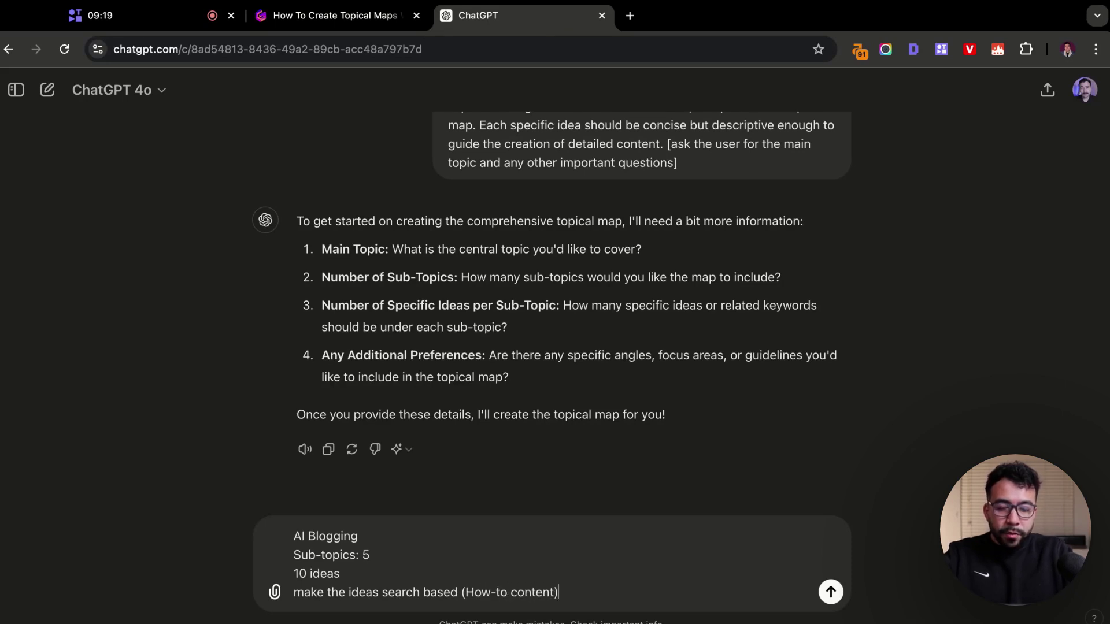
key(Return)
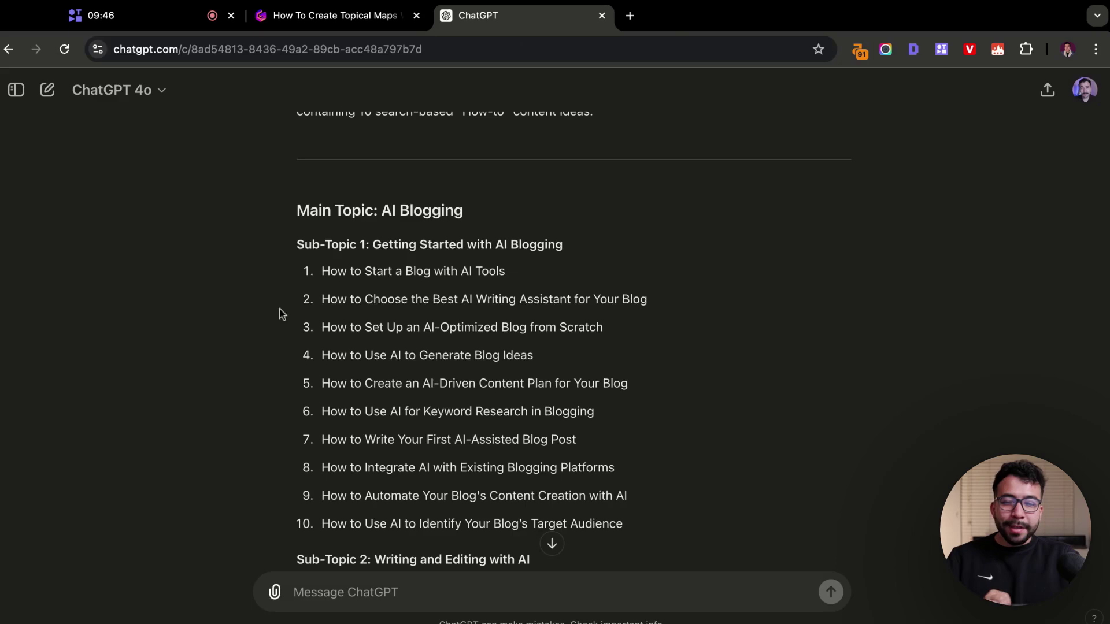
Step: Read down the generated AI Blogging topical map to Sub-Topic 5, Monetizing Your AI-Powered Blog
drag(292, 210, 392, 211)
click(517, 216)
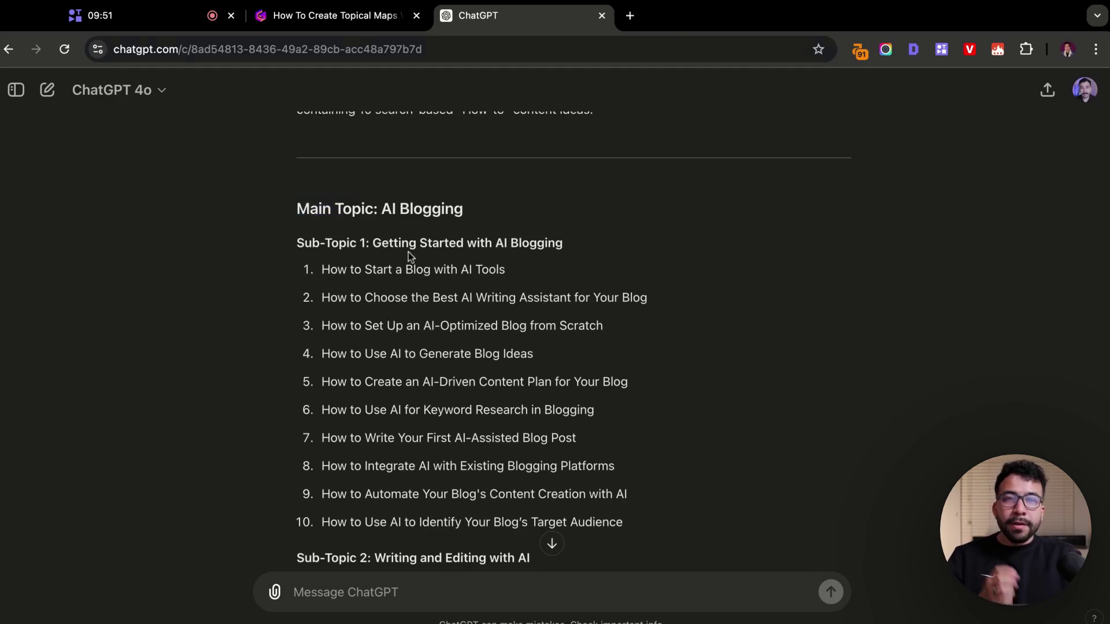
scroll(408, 254, down, 2)
scroll(409, 256, down, 5)
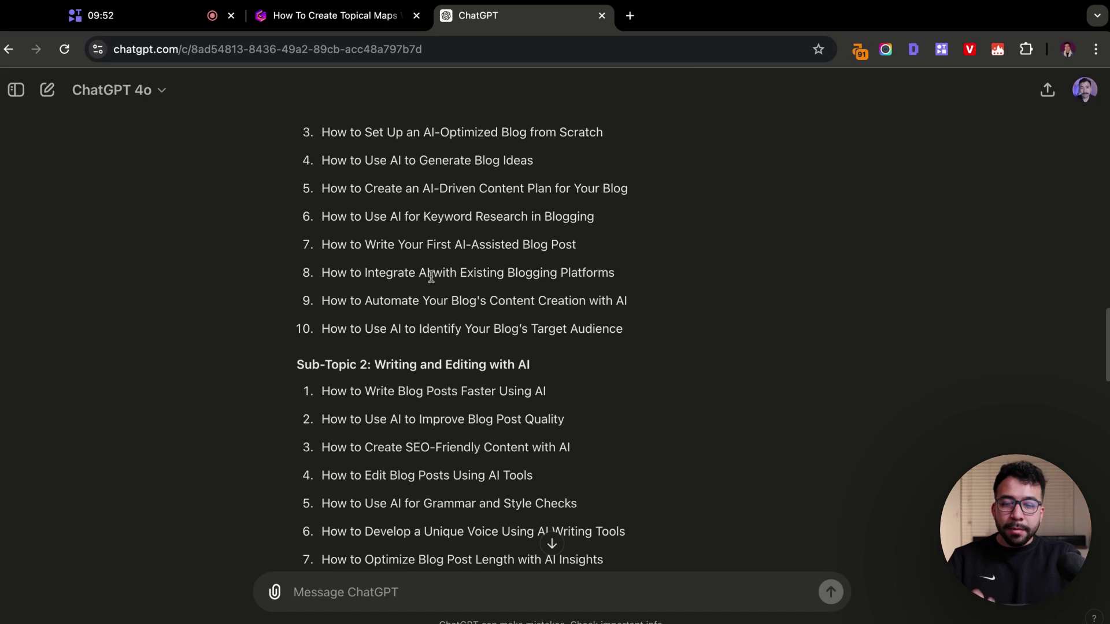
scroll(583, 384, down, 10)
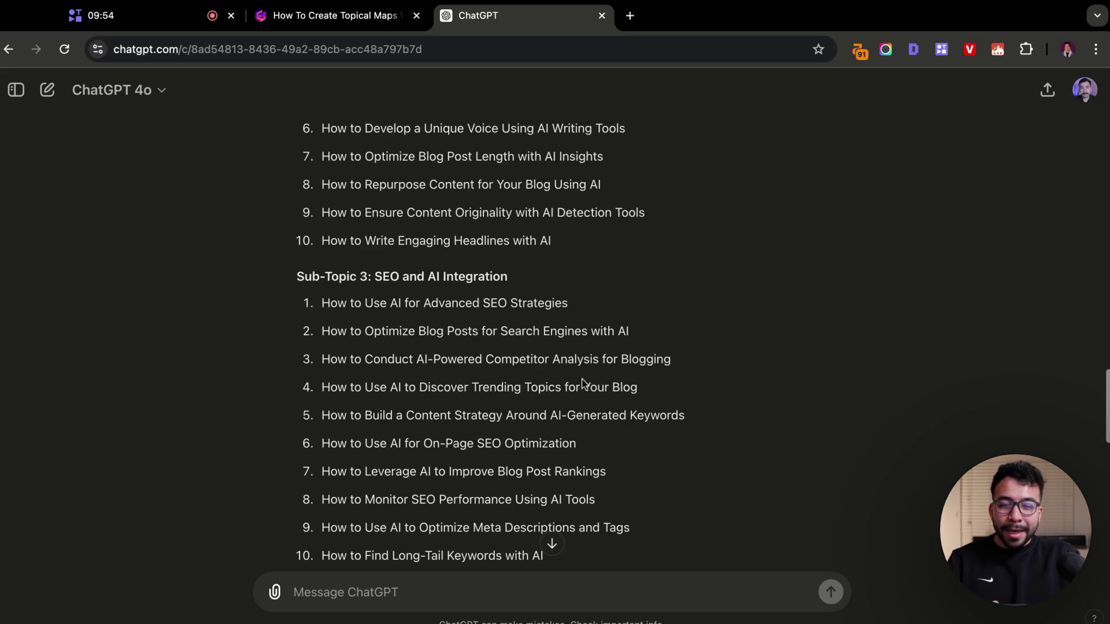
scroll(583, 383, down, 7)
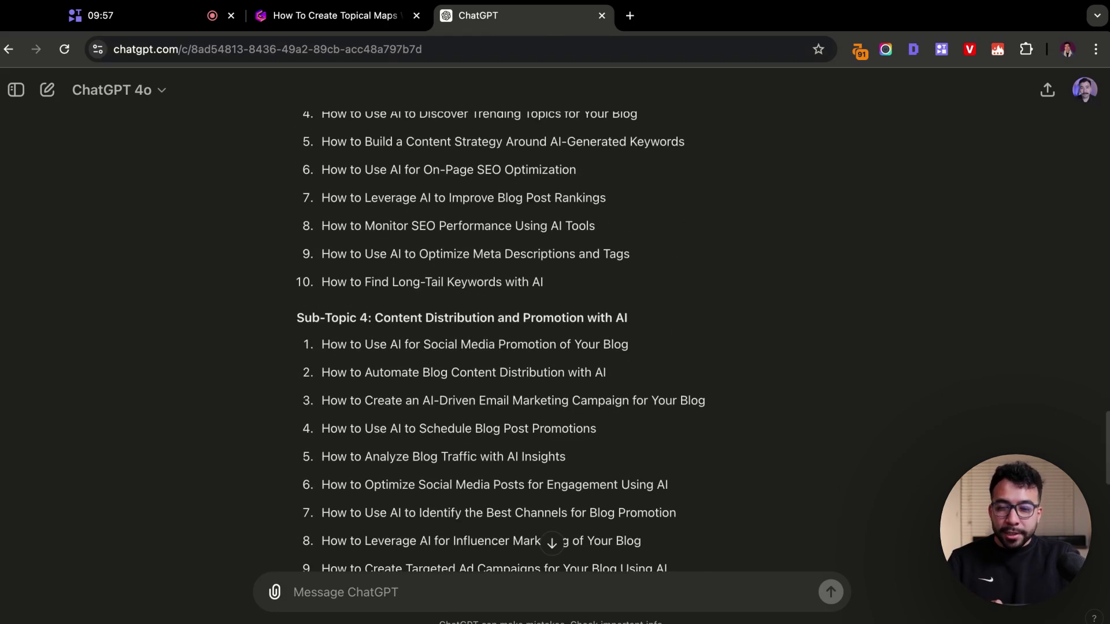
scroll(749, 350, down, 11)
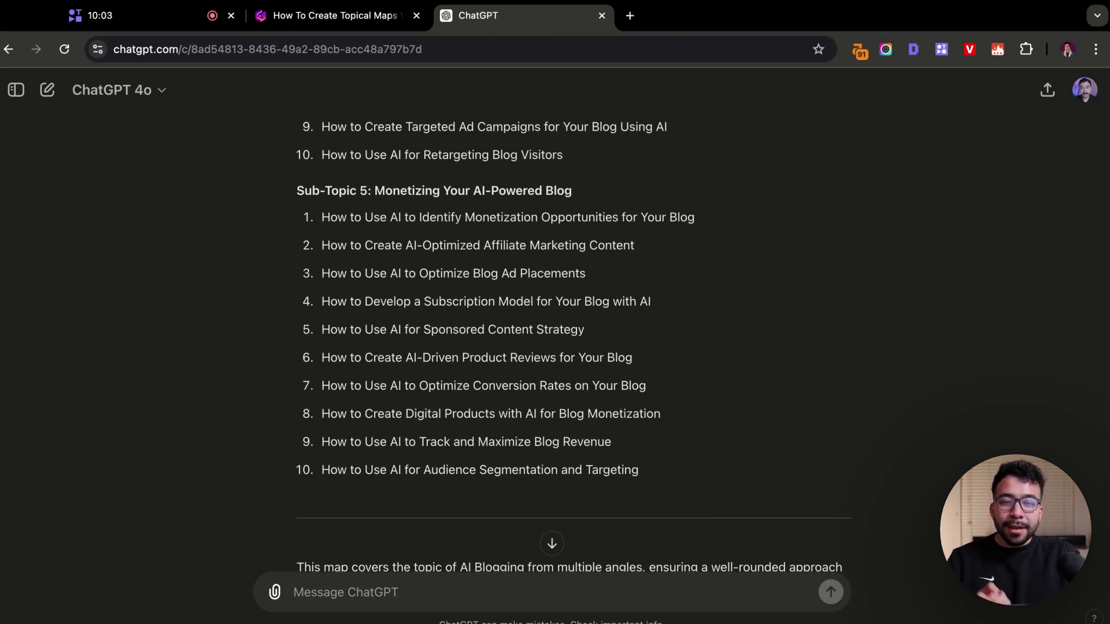
Step: Scroll back up the topical map, then switch to the Gamma 'How To Create Topical Maps' tab
scroll(554, 347, up, 1)
scroll(547, 553, up, 5)
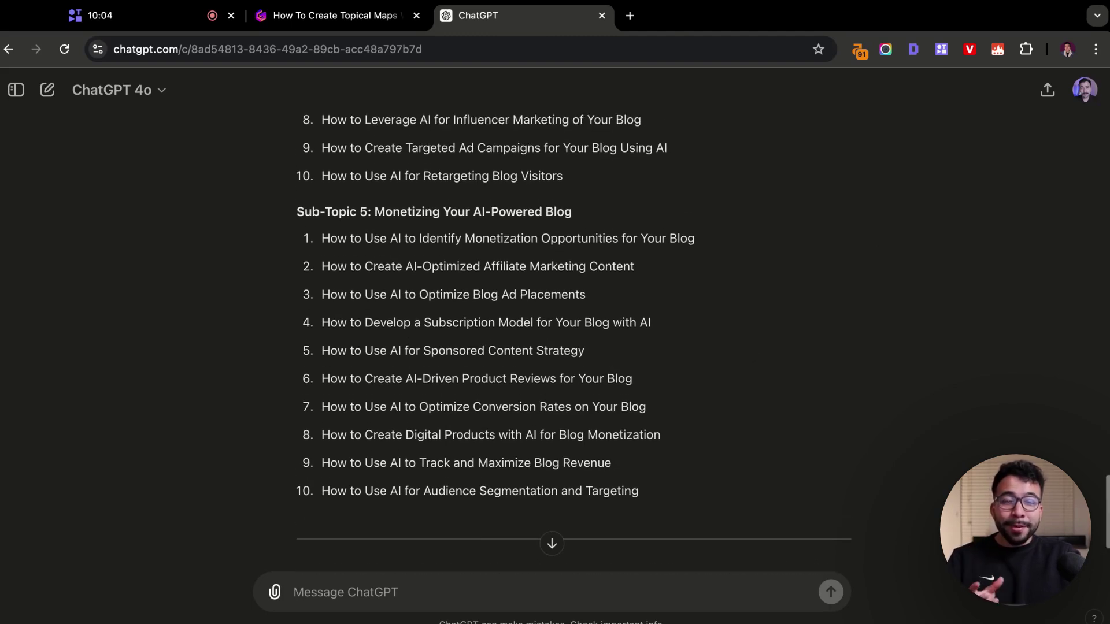
scroll(555, 335, up, 2)
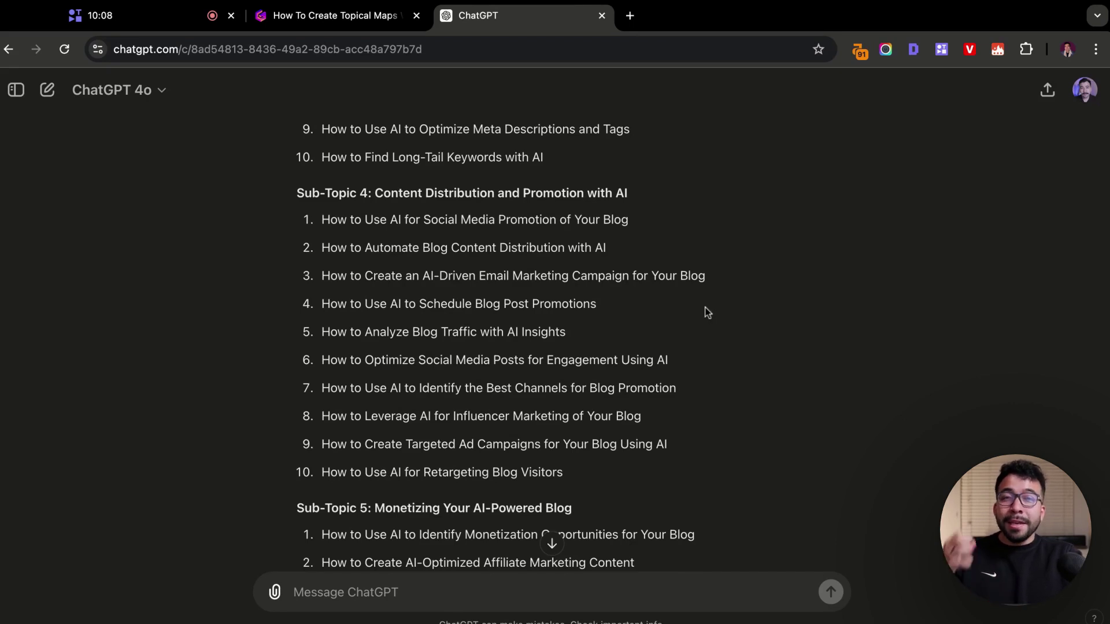
scroll(809, 321, up, 2)
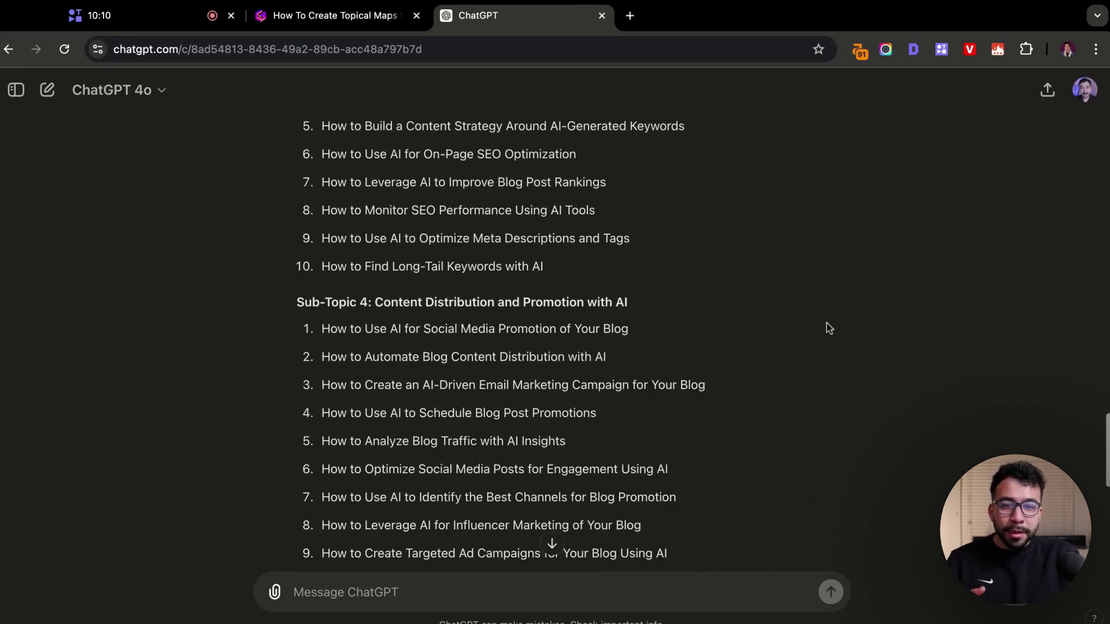
scroll(828, 328, up, 3)
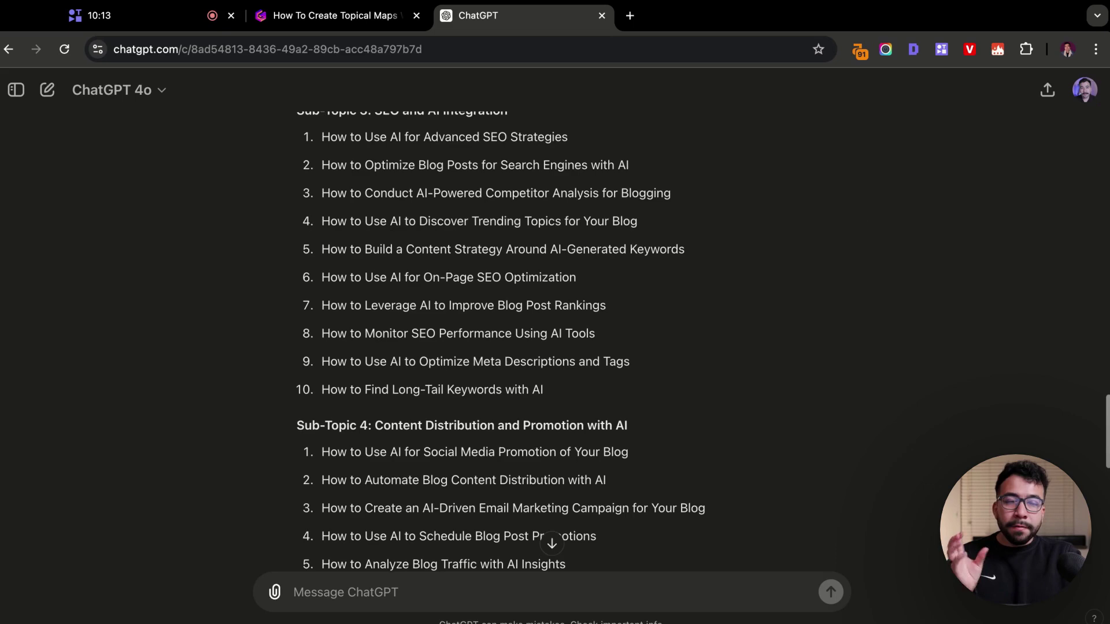
scroll(769, 251, up, 4)
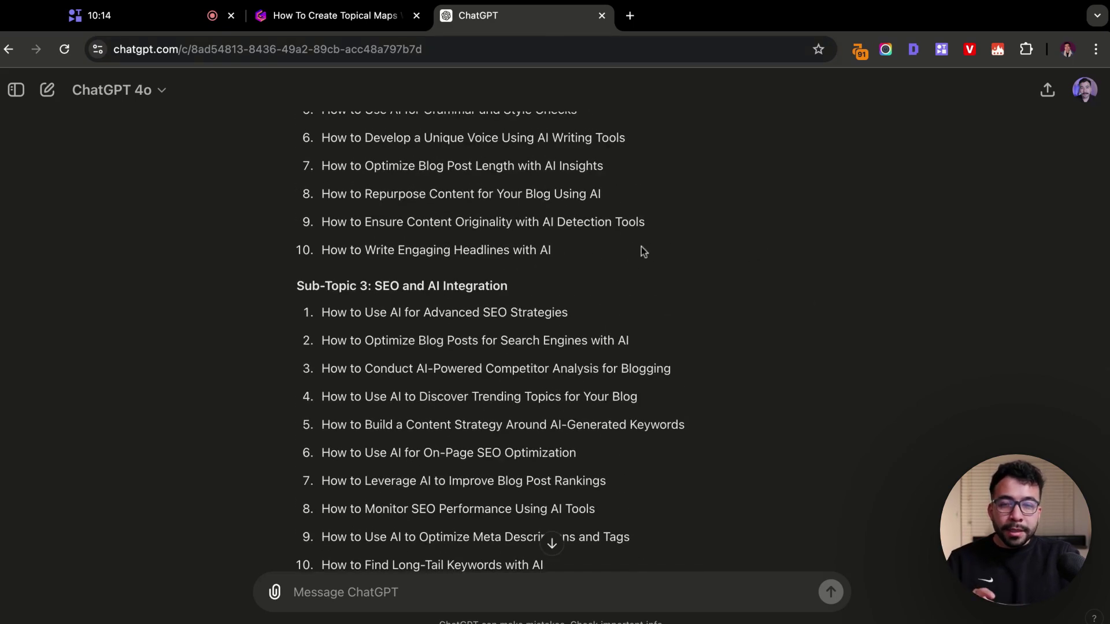
click(360, 21)
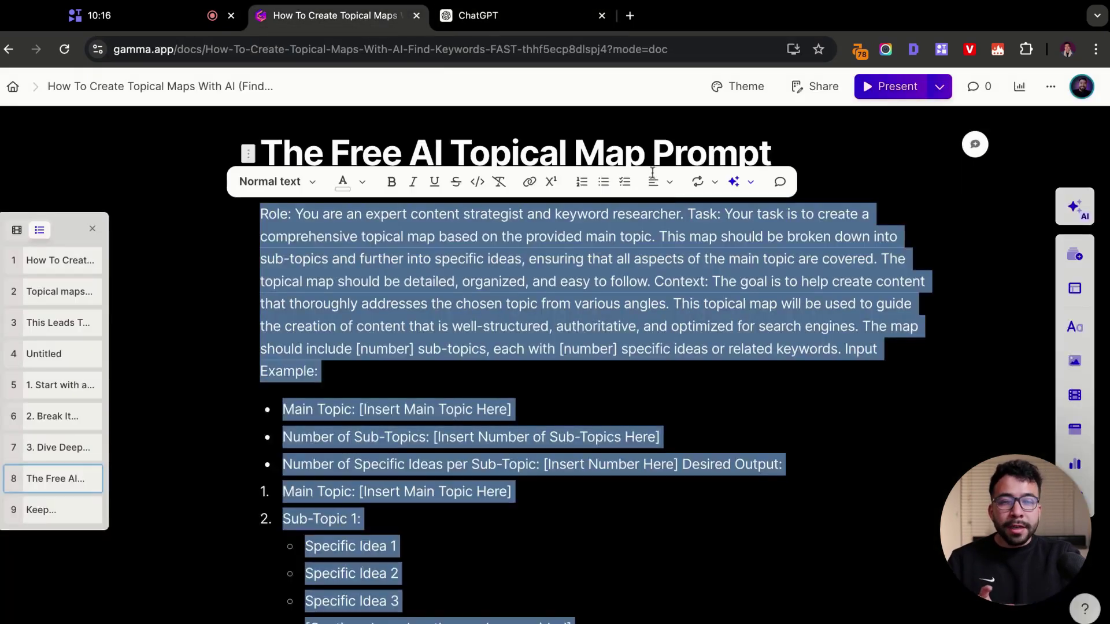
Step: Switch back to the ChatGPT conversation showing the AI Blogging topical map
click(505, 25)
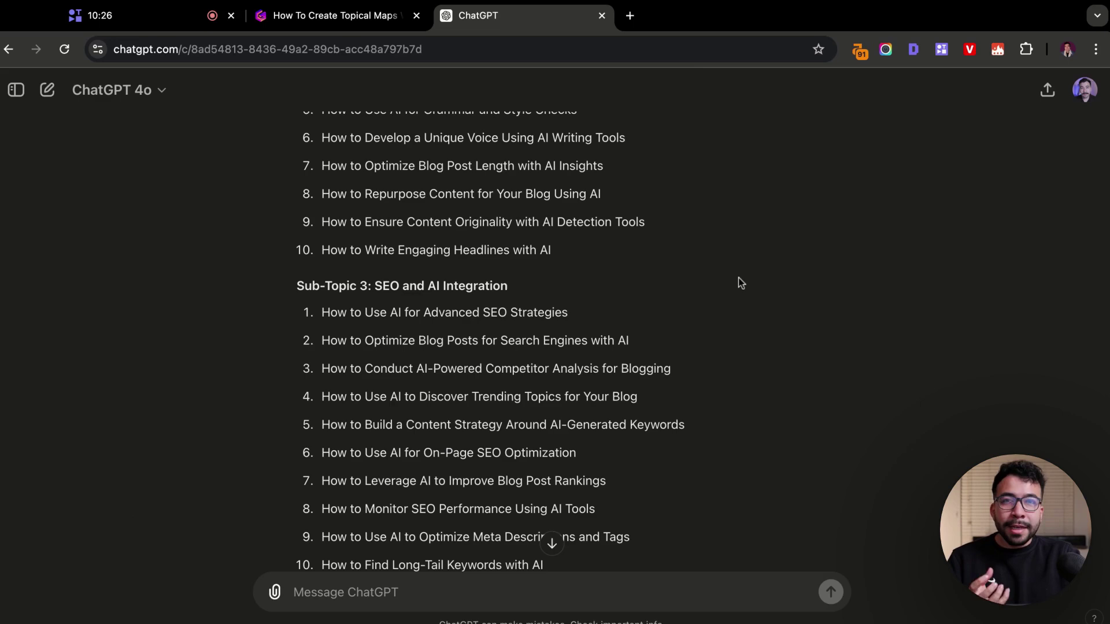
Step: Load canva.com in a new tab and rename the Topical map's Soccer title box to 'AI Blogging'
click(630, 15)
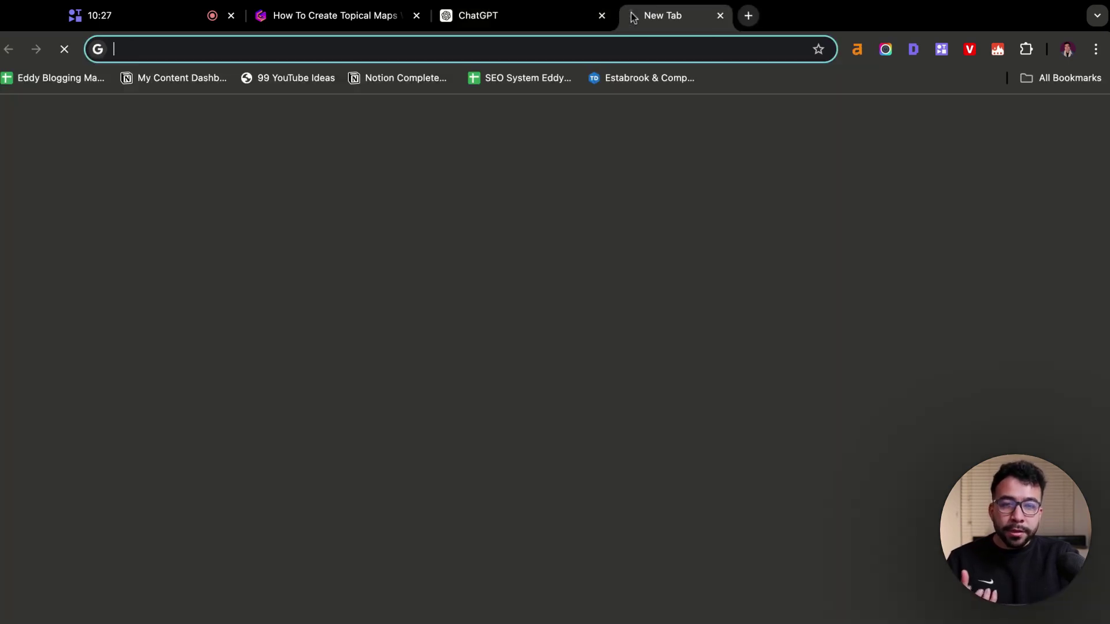
text(canva.com)
key(Return)
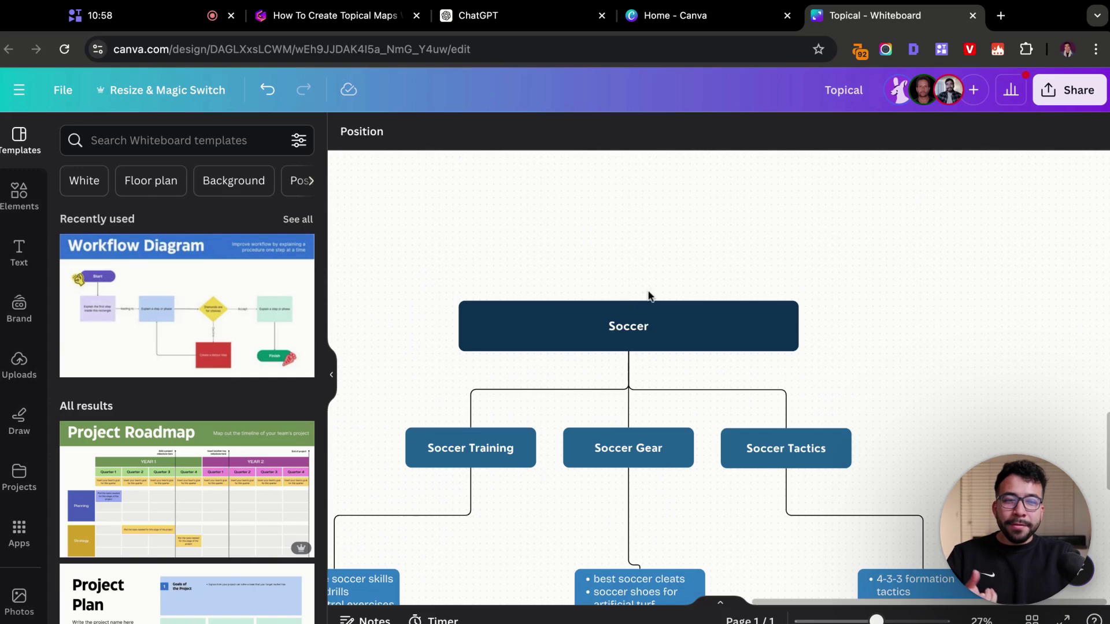
scroll(598, 225, down, 1)
scroll(599, 224, down, 2)
scroll(598, 224, left, 2)
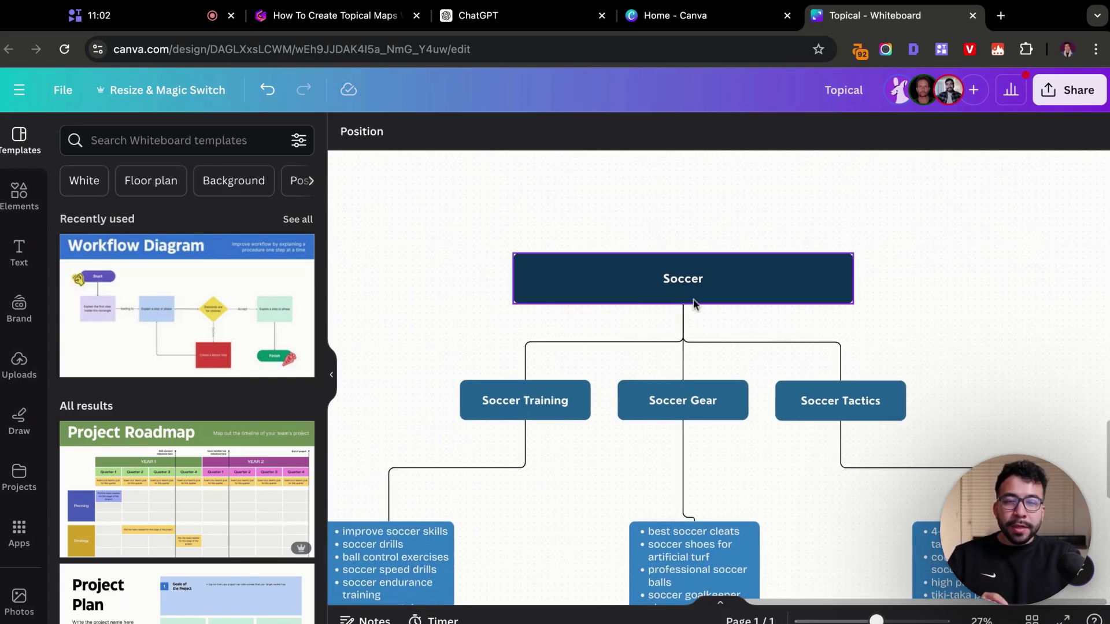
double_click(697, 279)
text(AI Blogging)
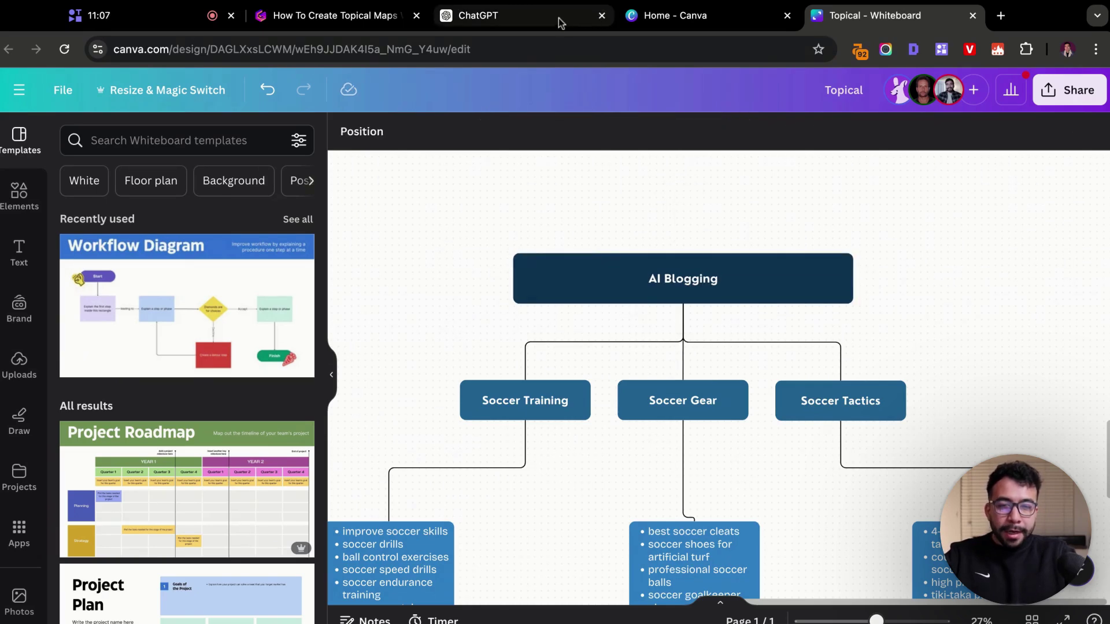
Step: Copy the 'SEO and AI Integration' sub-topic from ChatGPT and start relabeling the Soccer Gear branch
click(558, 17)
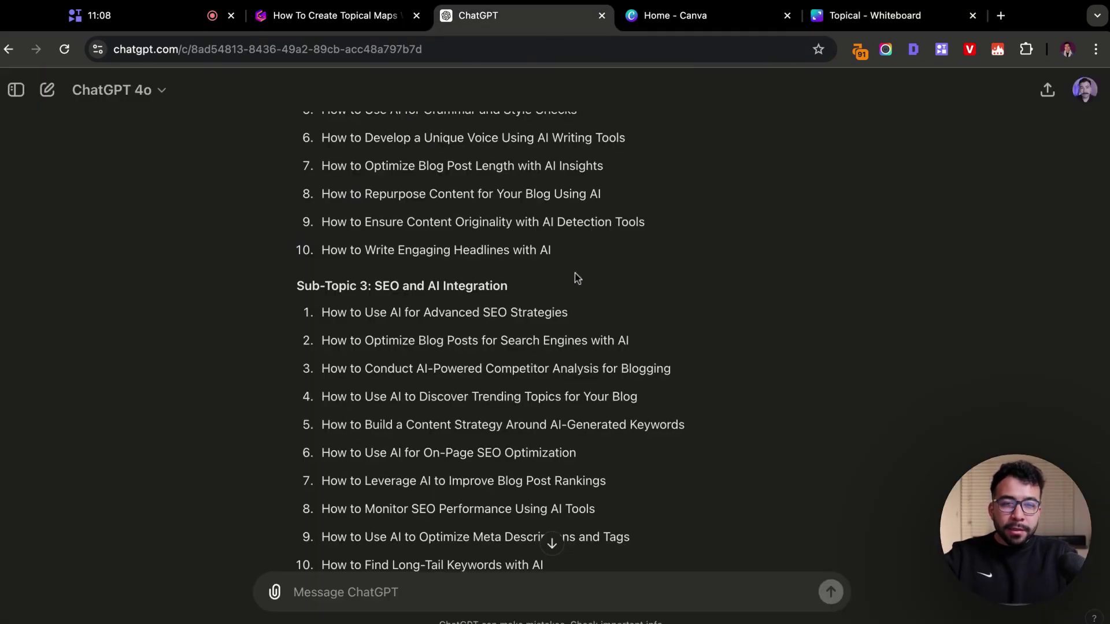
drag(372, 283, 554, 271)
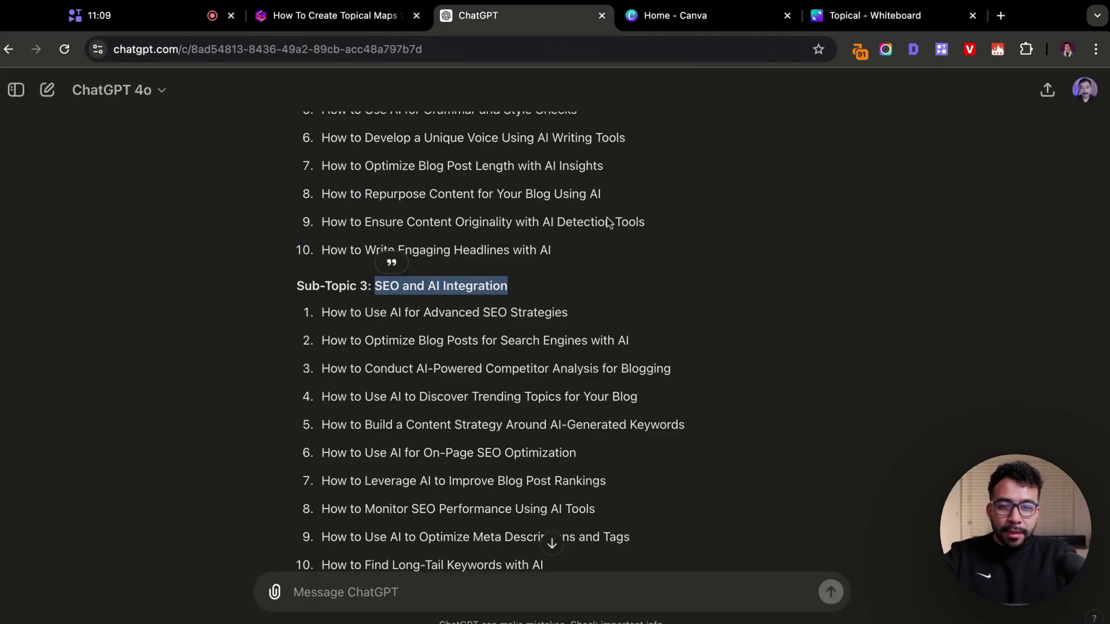
click(867, 16)
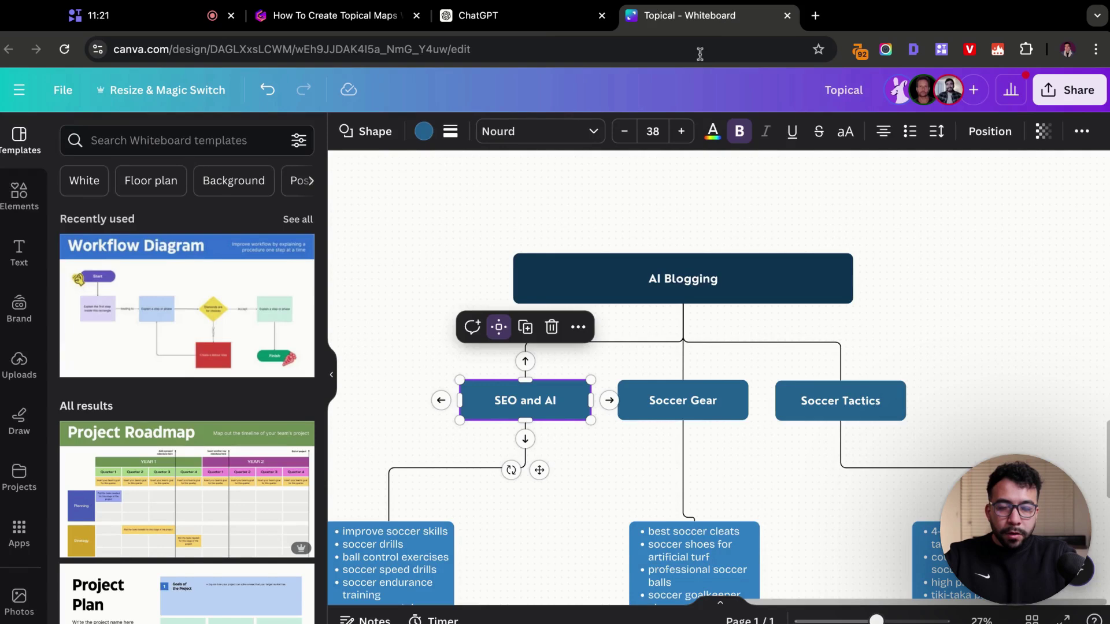
click(697, 398)
double_click(670, 401)
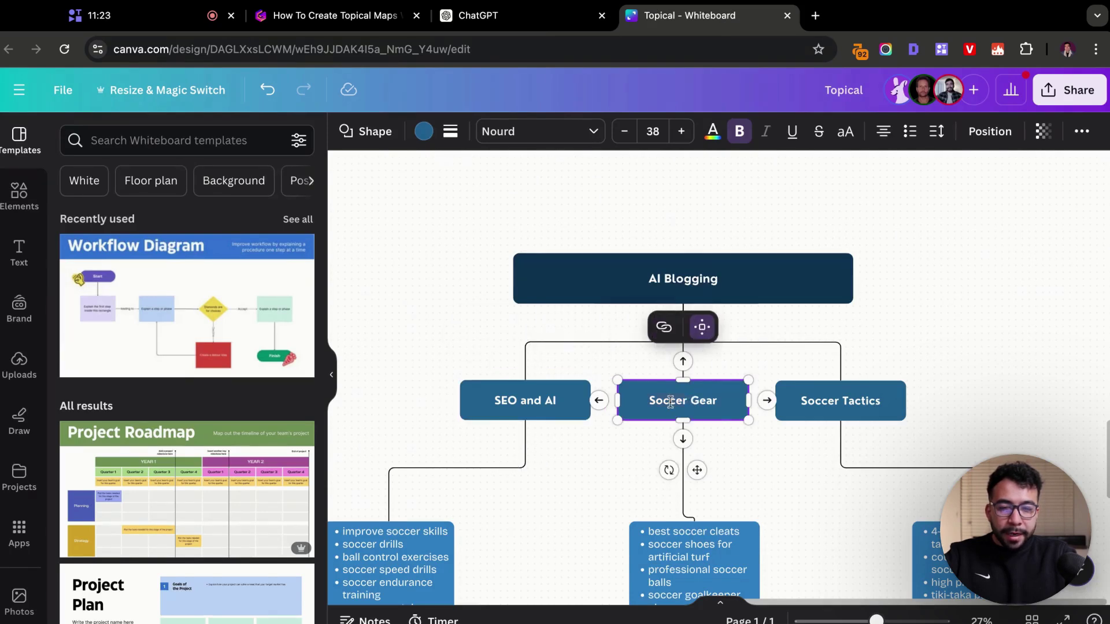
text(A)
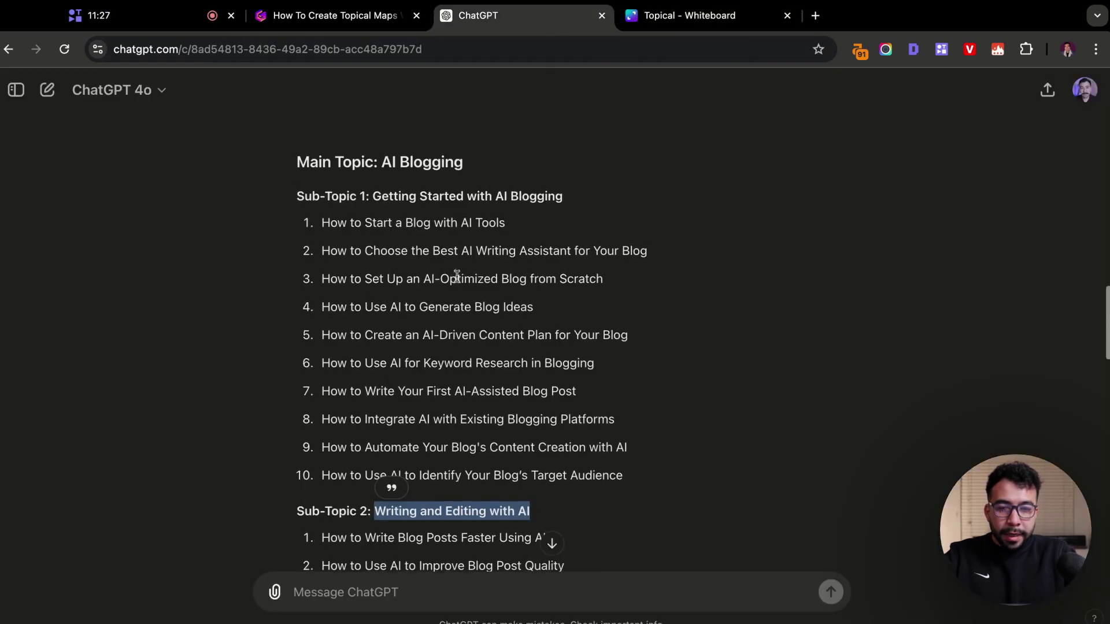
Step: Copy 'Getting Started with AI Blogging' from ChatGPT and paste it over the Soccer Tactics label
scroll(454, 277, up, 2)
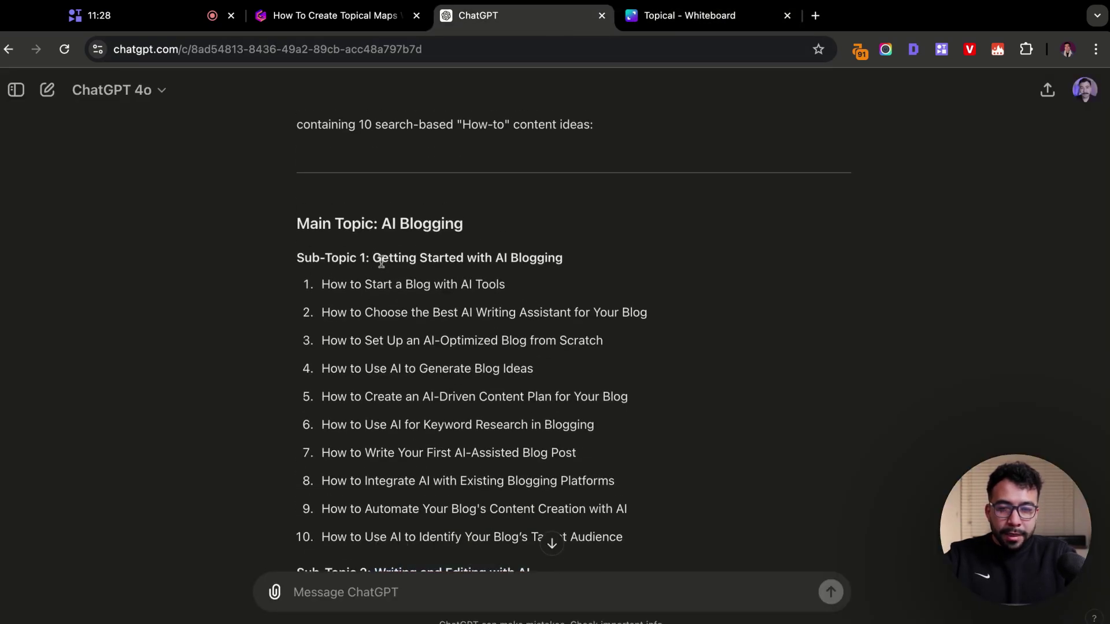
drag(376, 265, 562, 261)
key(ctrl+c)
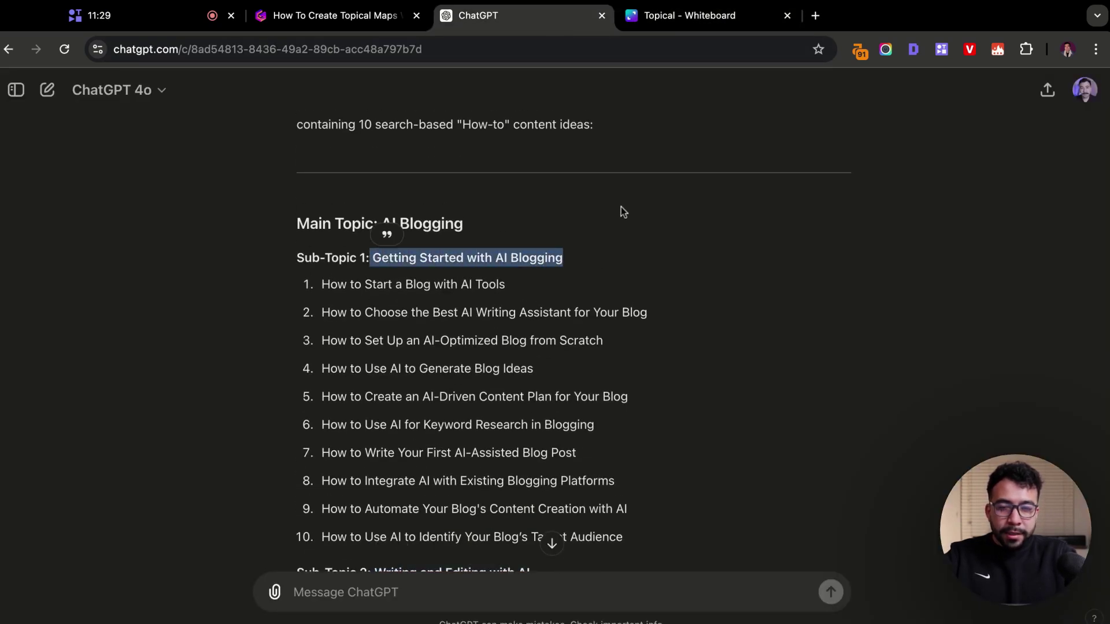
click(713, 22)
double_click(840, 401)
key(ctrl+v)
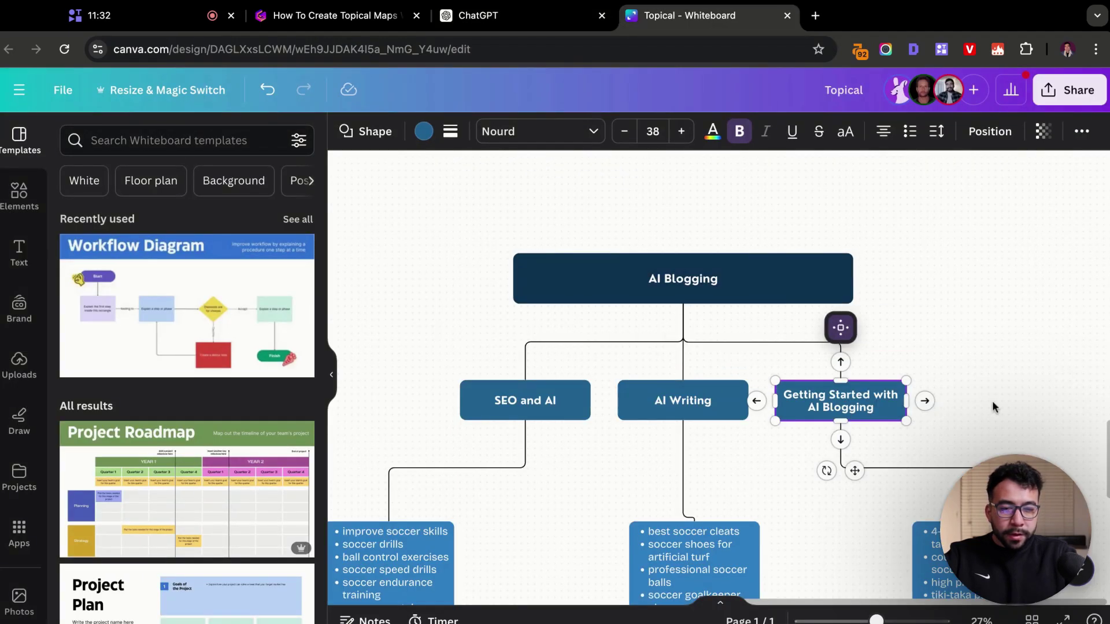
click(590, 466)
scroll(588, 466, down, 3)
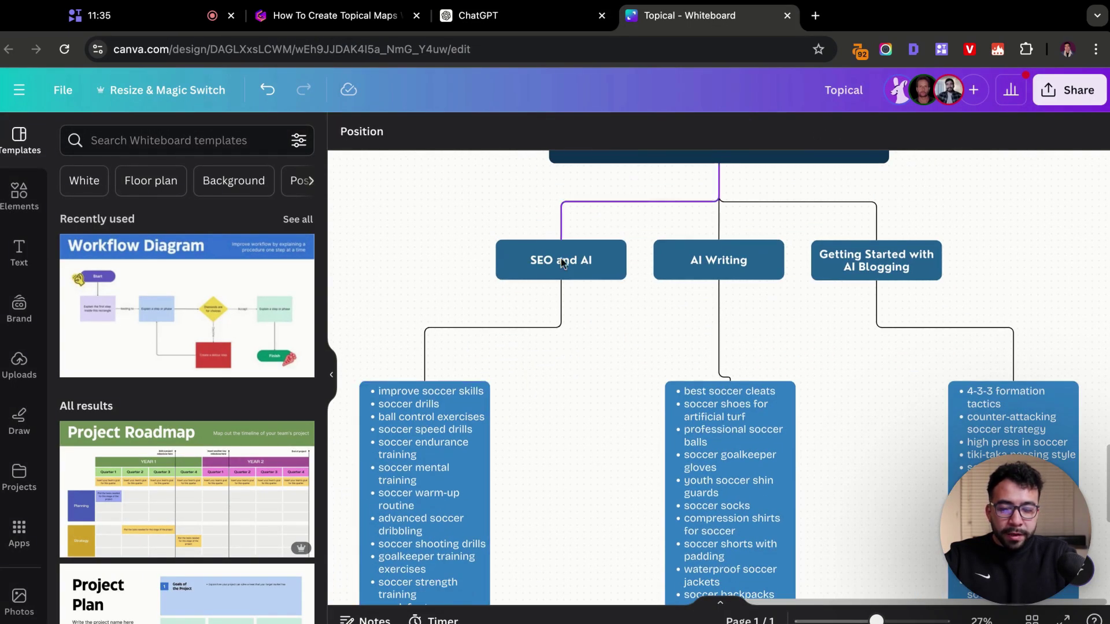
Step: Select the SEO and AI branch box on the Canva topical map
scroll(565, 261, up, 1)
click(584, 313)
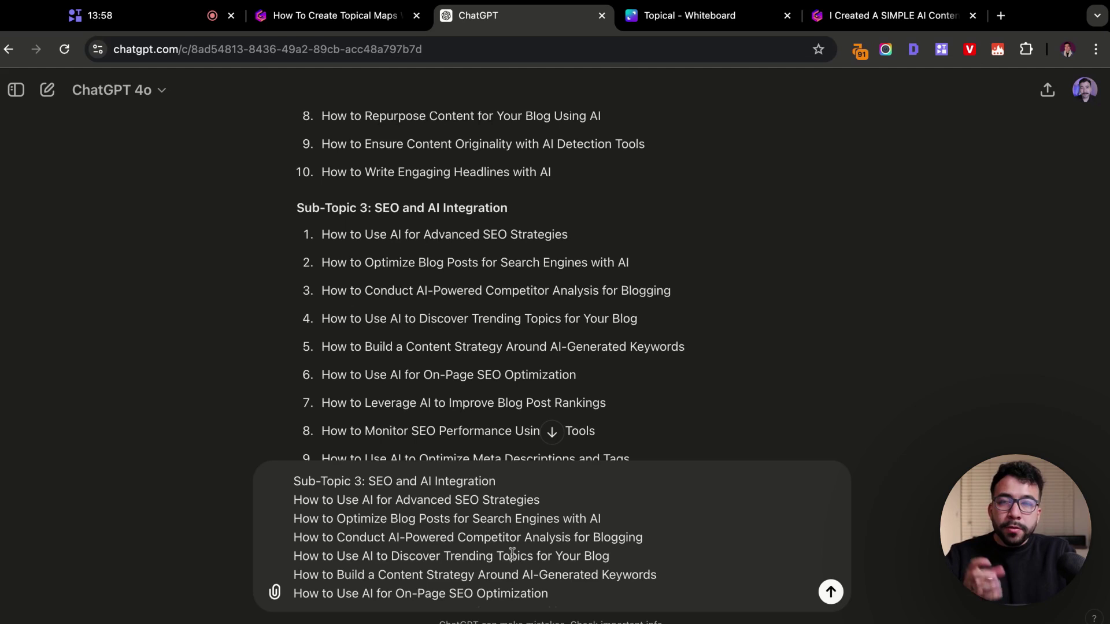
Step: Add the best [x] product keyword request below the Sub-Topic 3 list, led by 'based on this topic:'
click(582, 596)
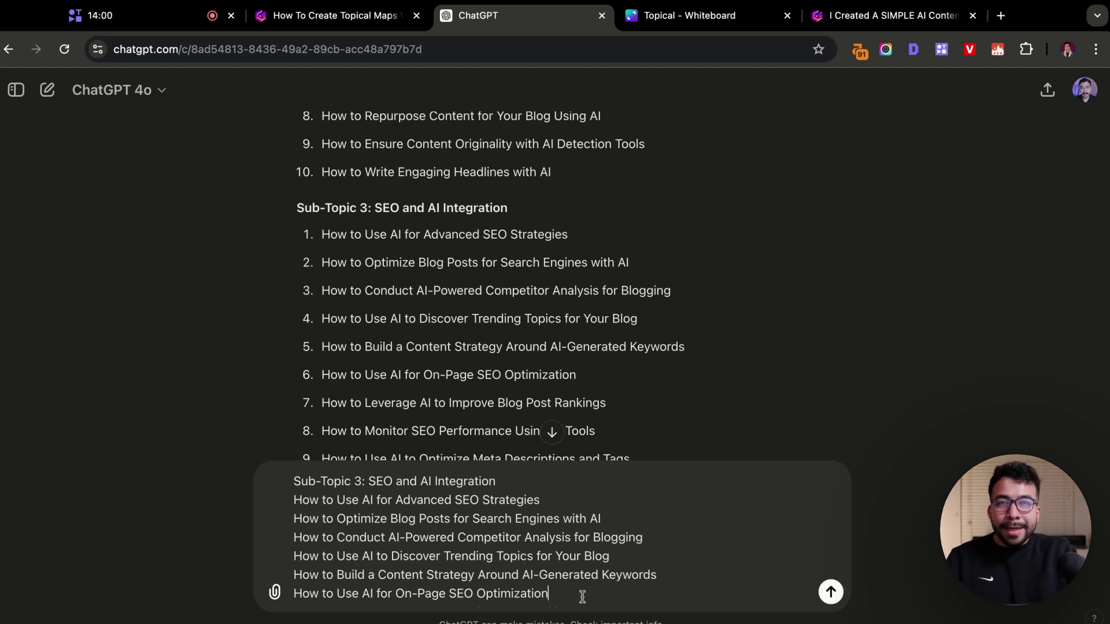
key(shift+Return)
key(shift+Return)
text("Now give me 10 transactional intent "product" category that start with "best [x]"")
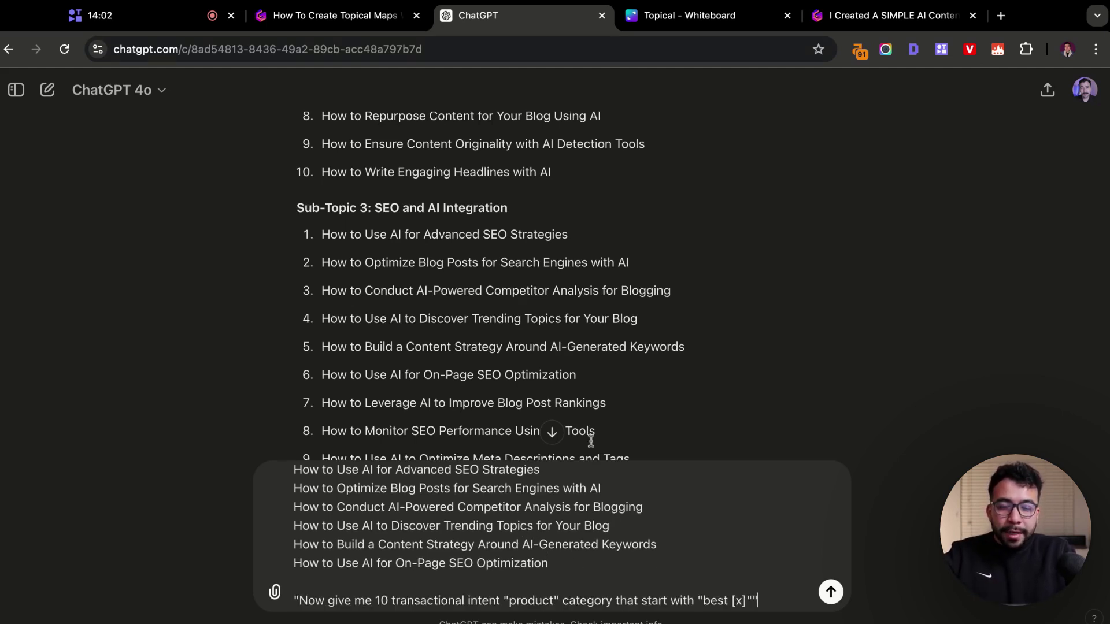
scroll(591, 441, down, 1)
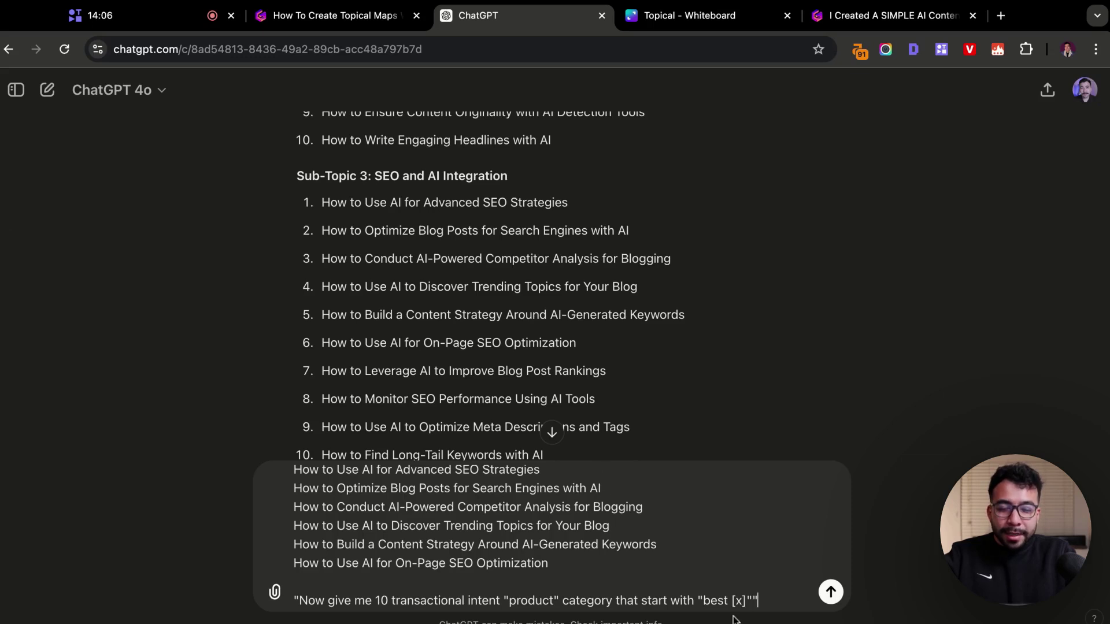
click(768, 599)
key(shift+Return)
key(shift+Return)
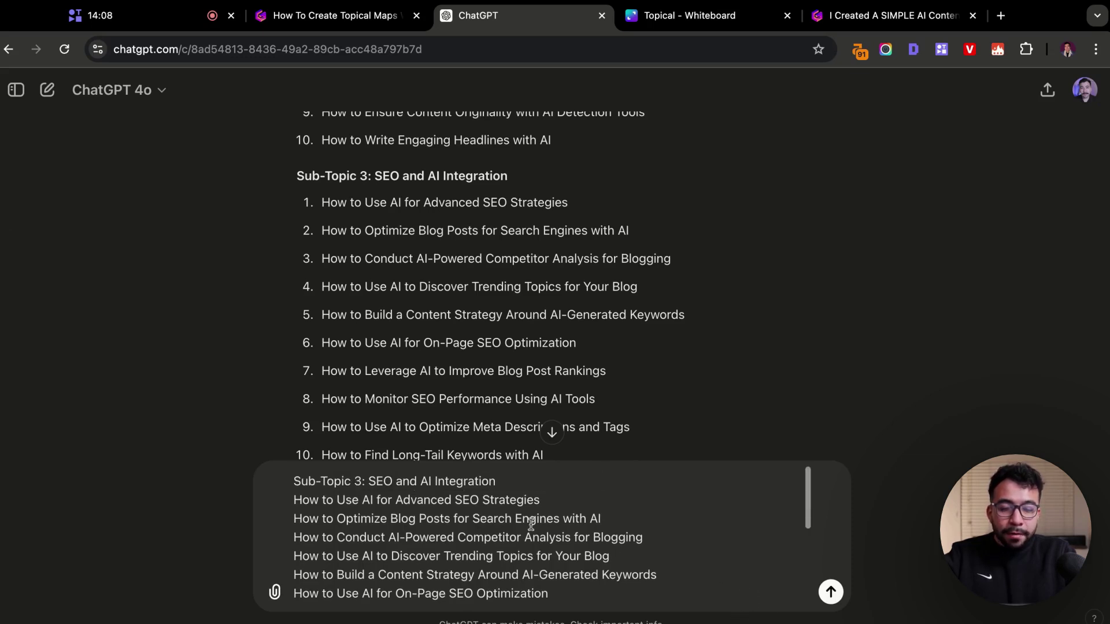
text(based on this topic:)
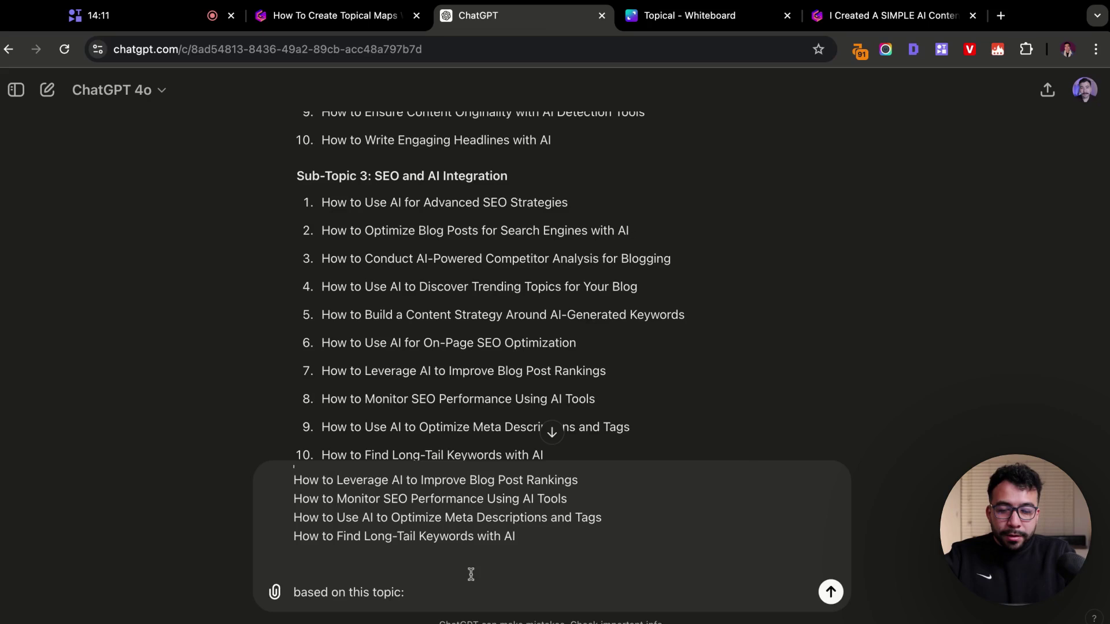
text("Now give me 10 transactional intent "product" category that start with "best [x]")
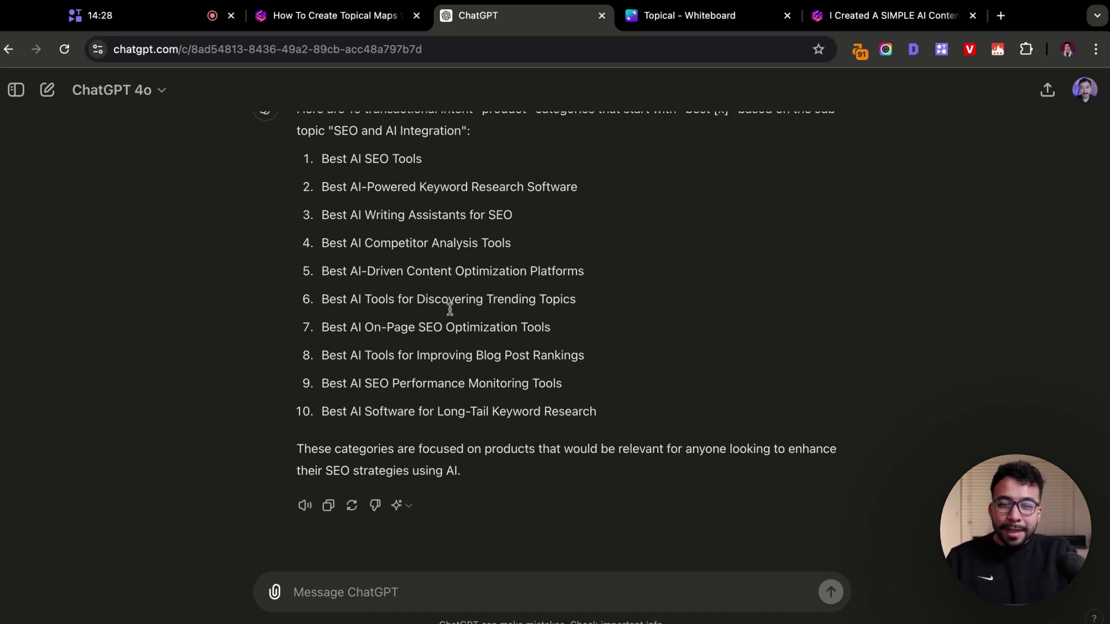
Step: Select the first product category, 'Best AI SEO Tools', from ChatGPT's answer to search it
scroll(440, 317, up, 1)
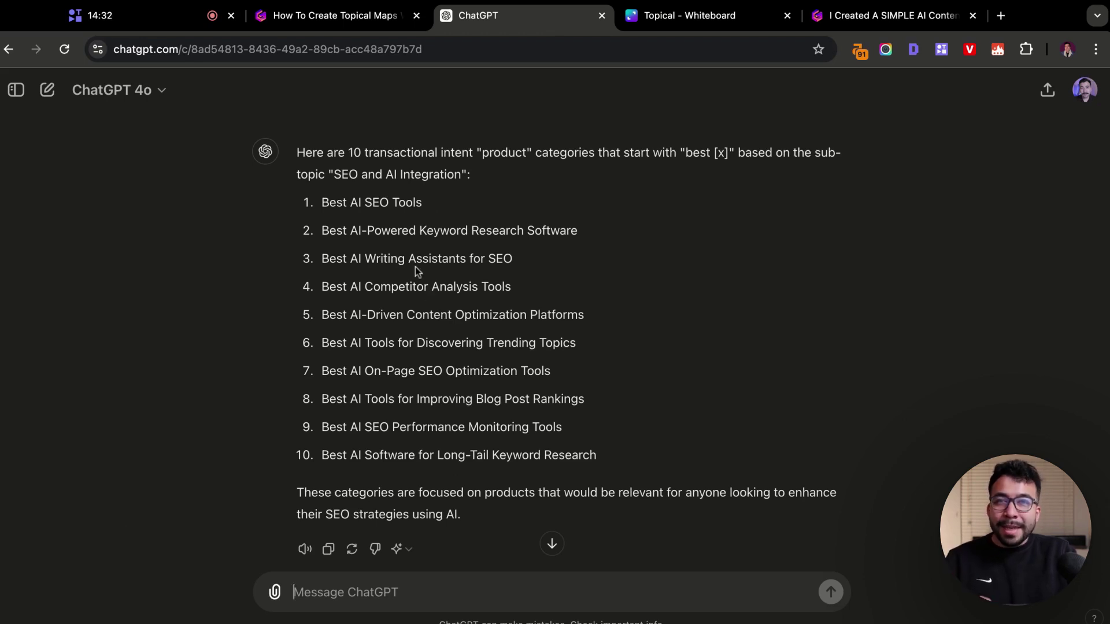
double_click(377, 202)
triple_click(377, 203)
key(ctrl+c)
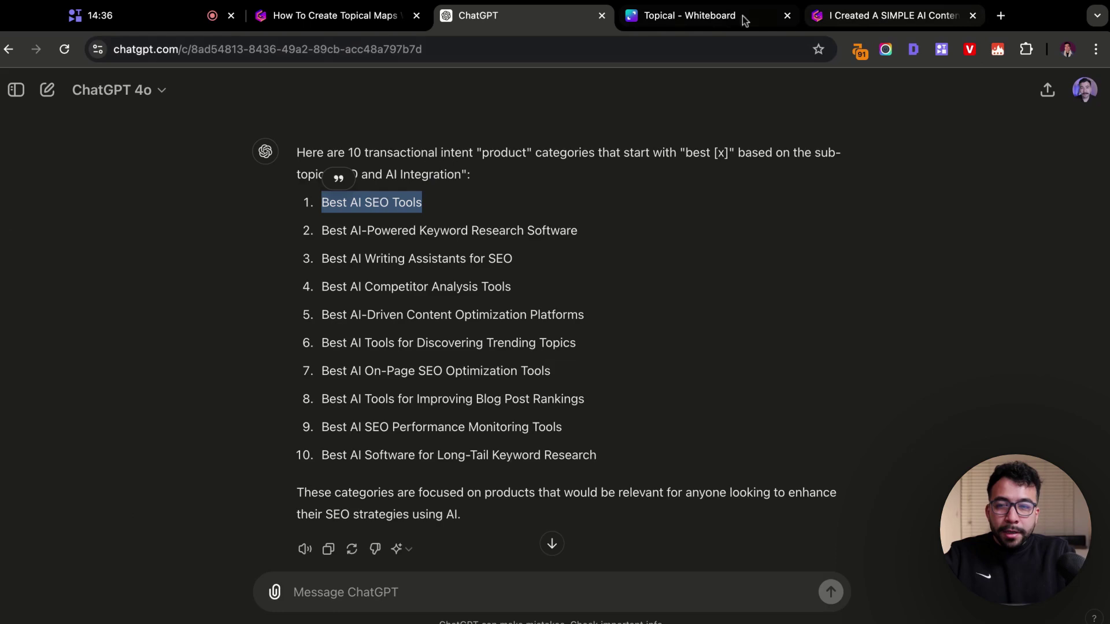
click(719, 18)
Step: Search Google for 'Best AI SEO Tools' and look through the ranking results
click(690, 44)
key(ctrl+v)
key(Return)
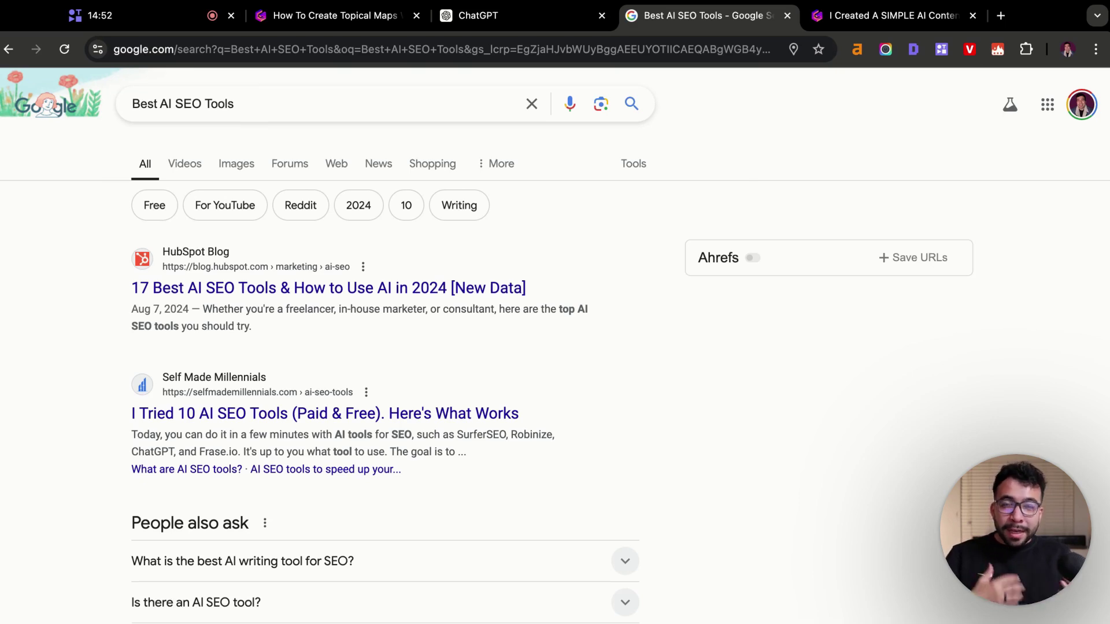
scroll(555, 346, down, 1)
scroll(555, 346, up, 1)
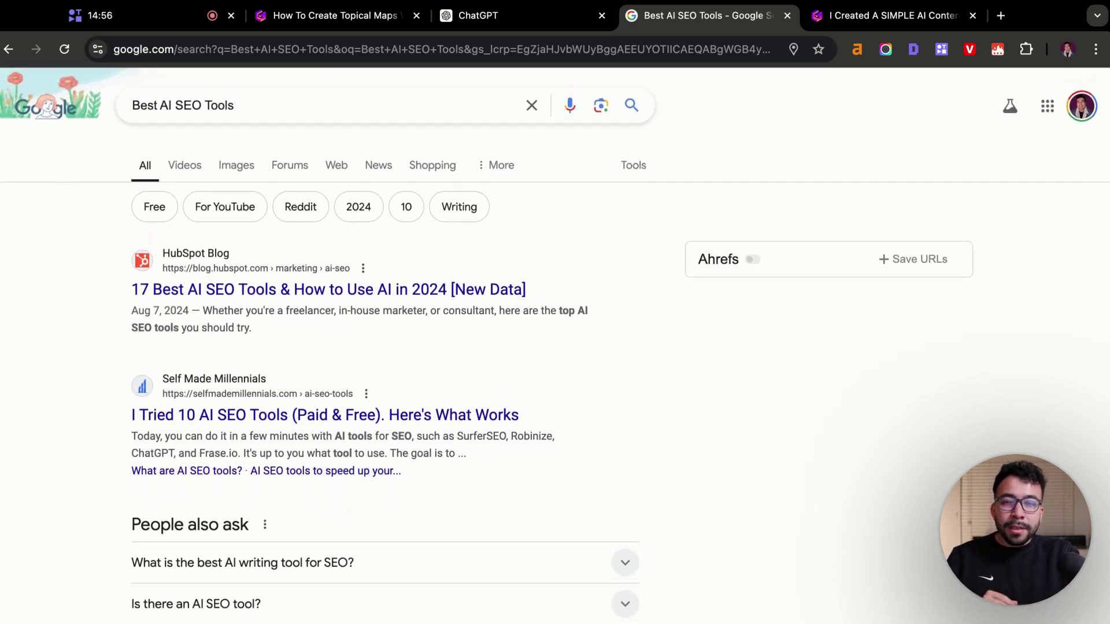
scroll(555, 345, down, 5)
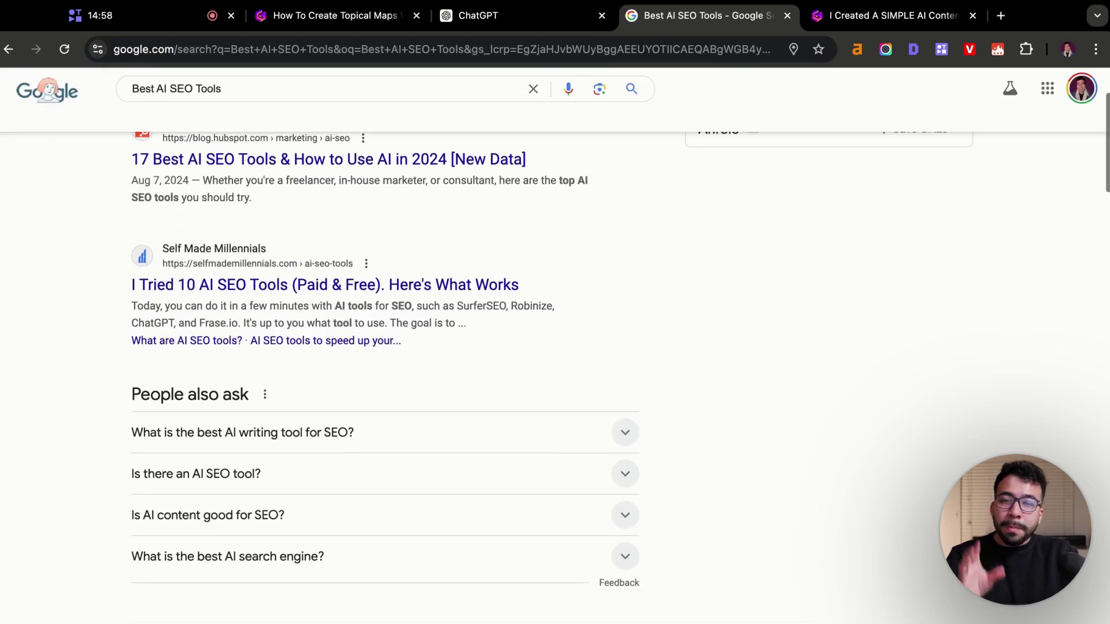
scroll(555, 345, down, 12)
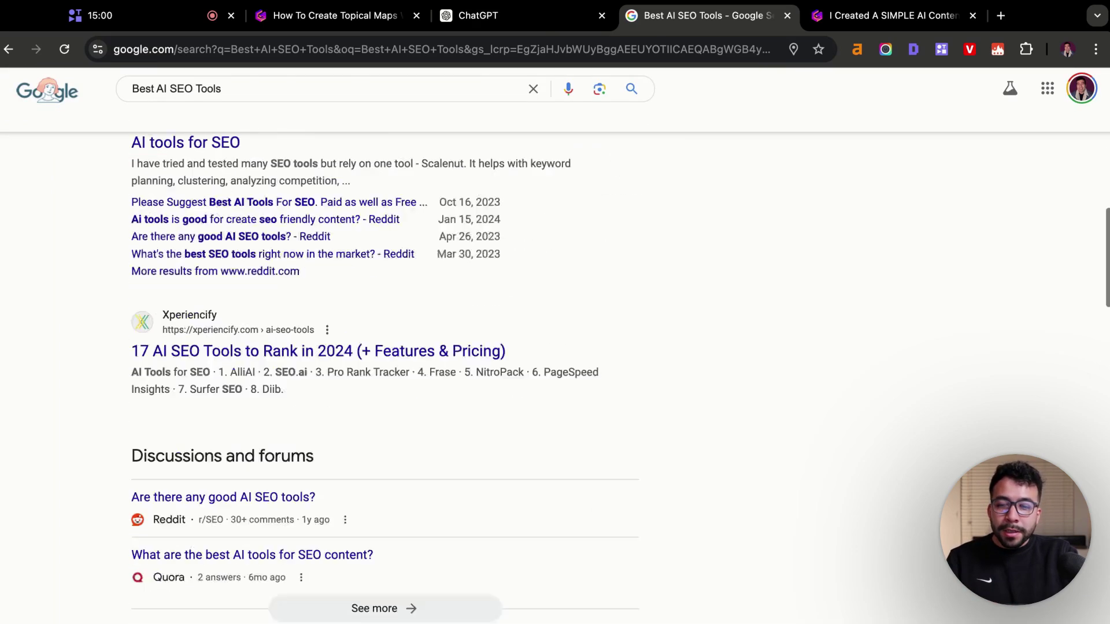
scroll(555, 346, down, 10)
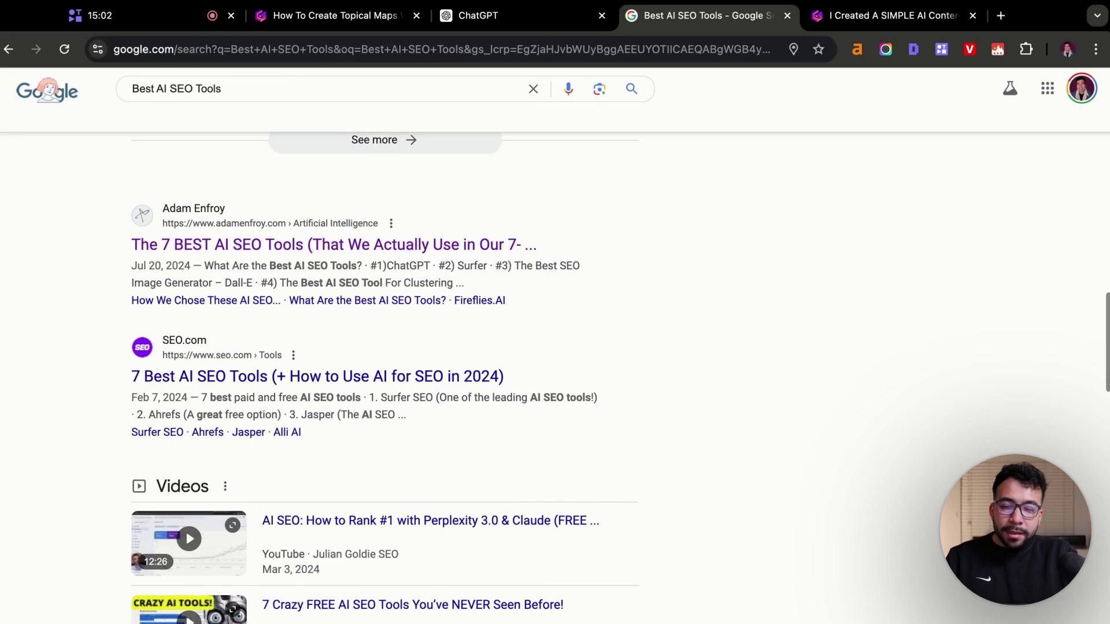
scroll(555, 346, down, 12)
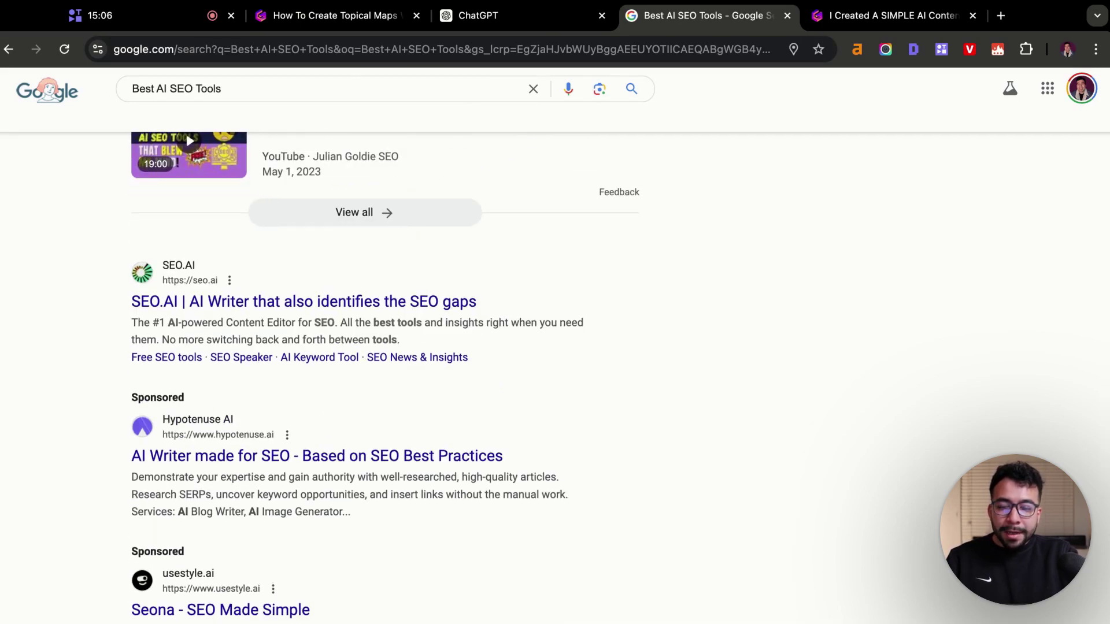
scroll(555, 345, up, 20)
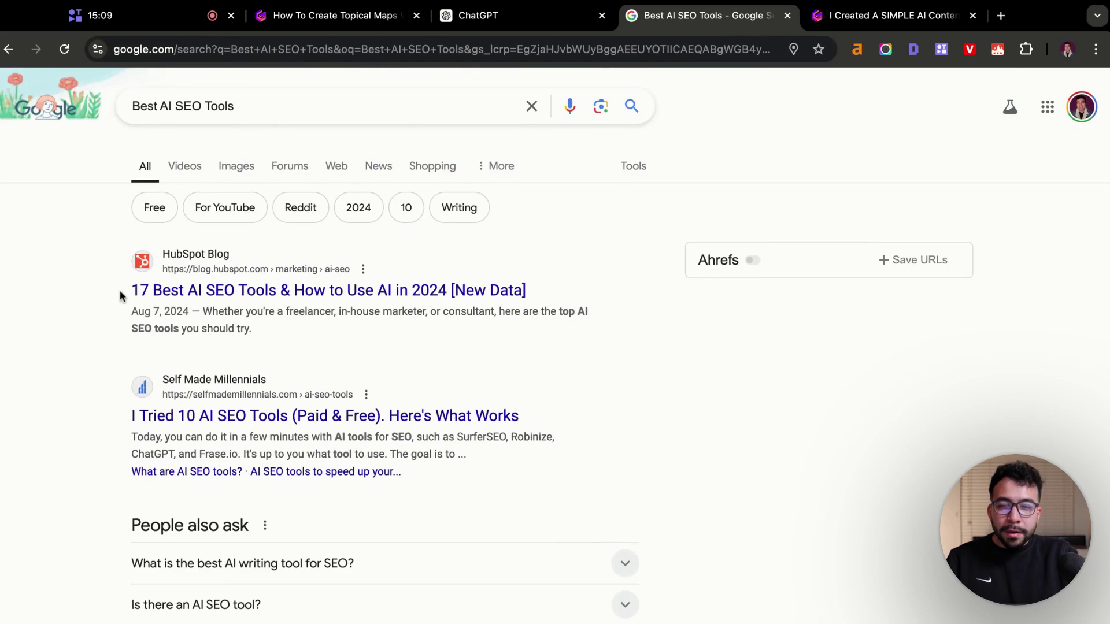
scroll(120, 296, down, 10)
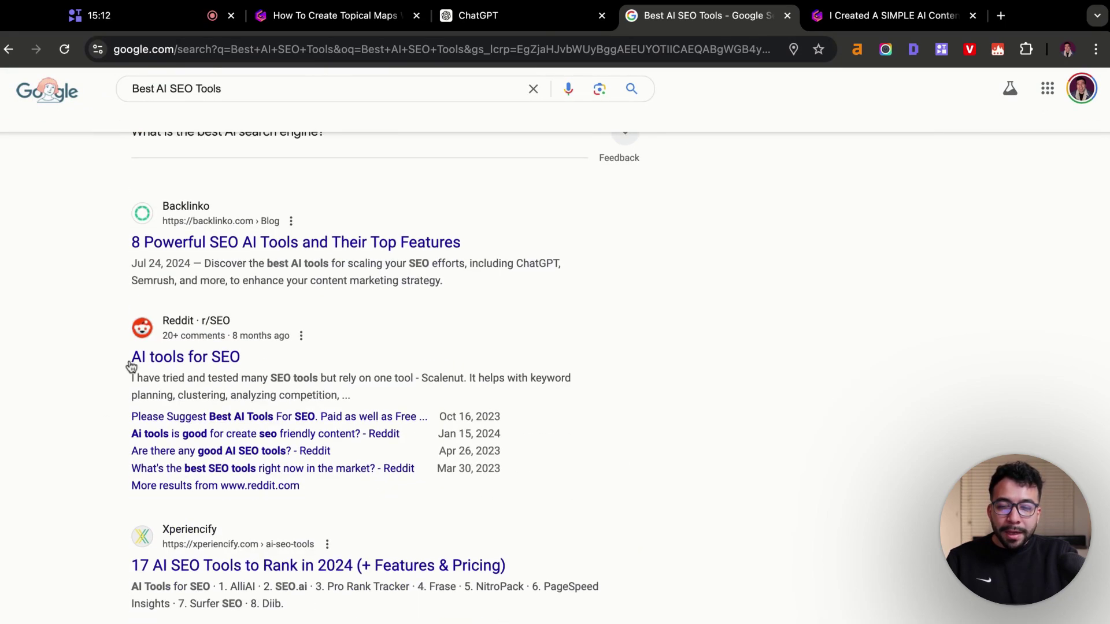
scroll(131, 365, down, 3)
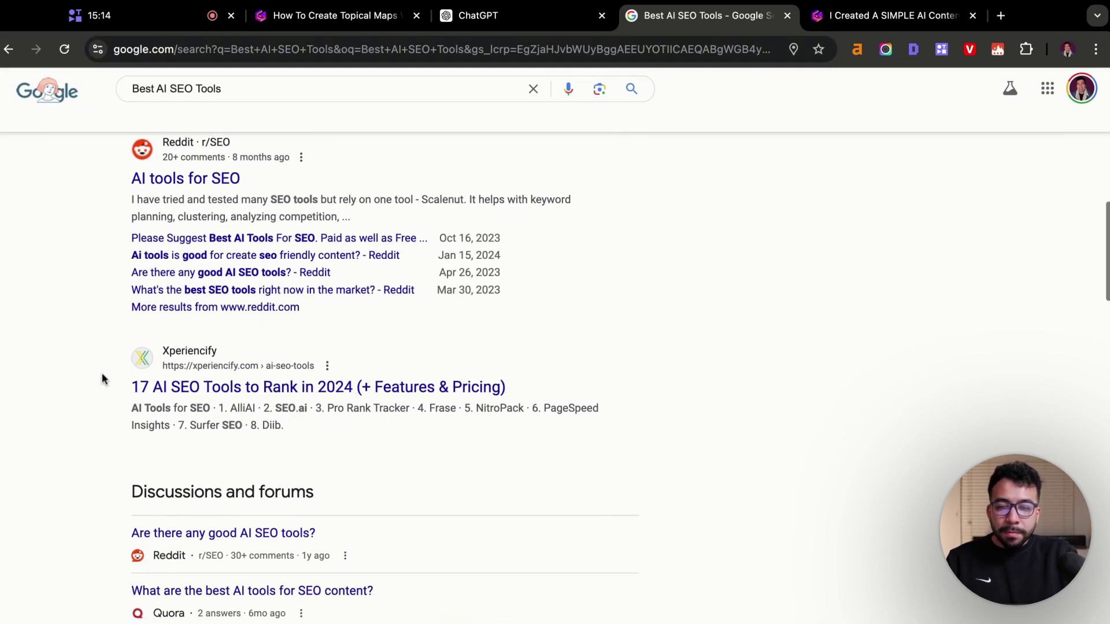
scroll(101, 376, down, 9)
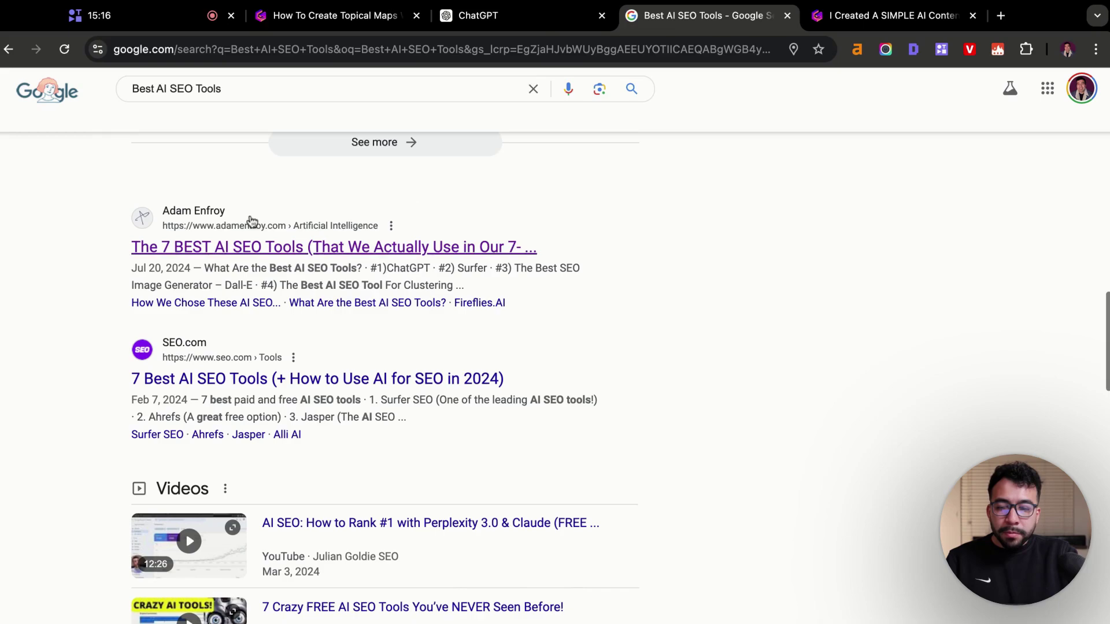
scroll(89, 319, up, 20)
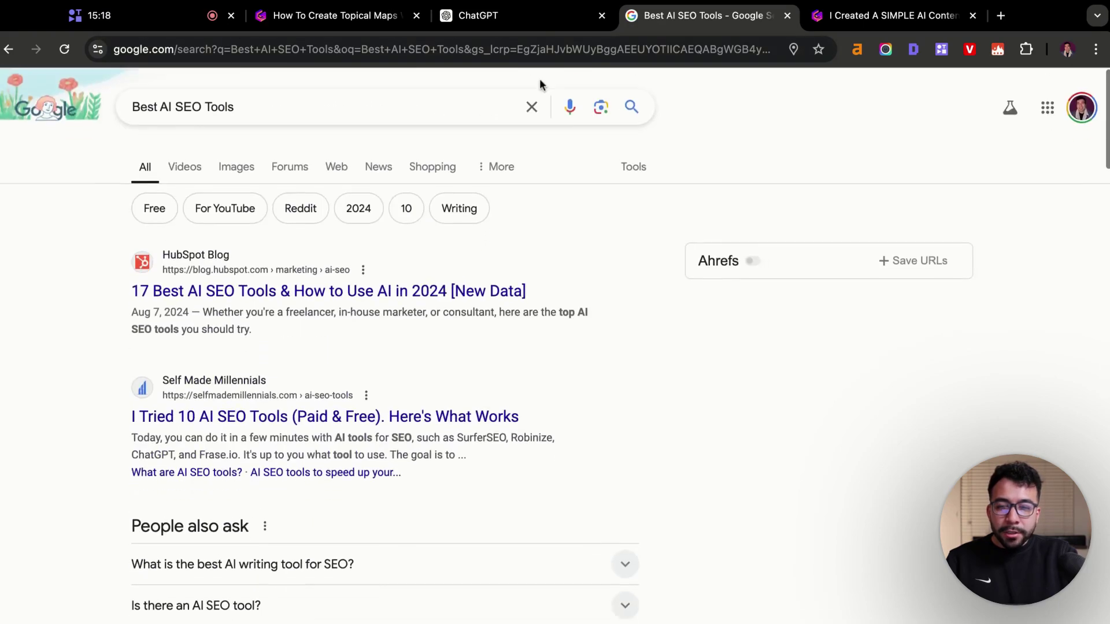
Step: Select 'Best AI Competitor Analysis Tools' in ChatGPT's category list and search Google for it
click(526, 22)
scroll(514, 466, down, 1)
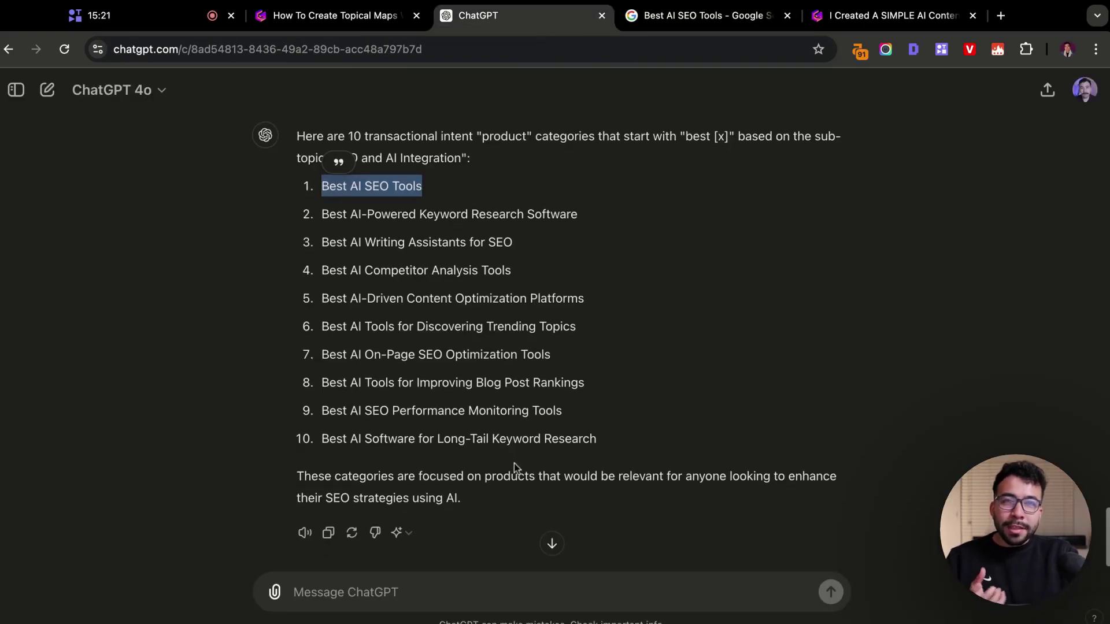
drag(380, 243, 322, 252)
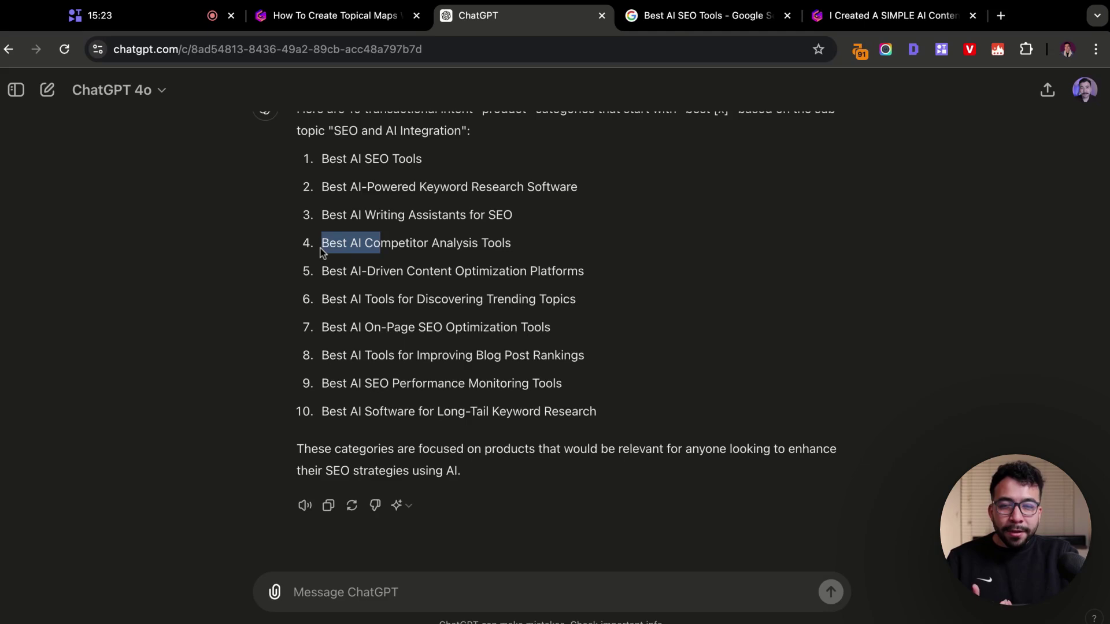
triple_click(322, 249)
drag(416, 242, 663, 53)
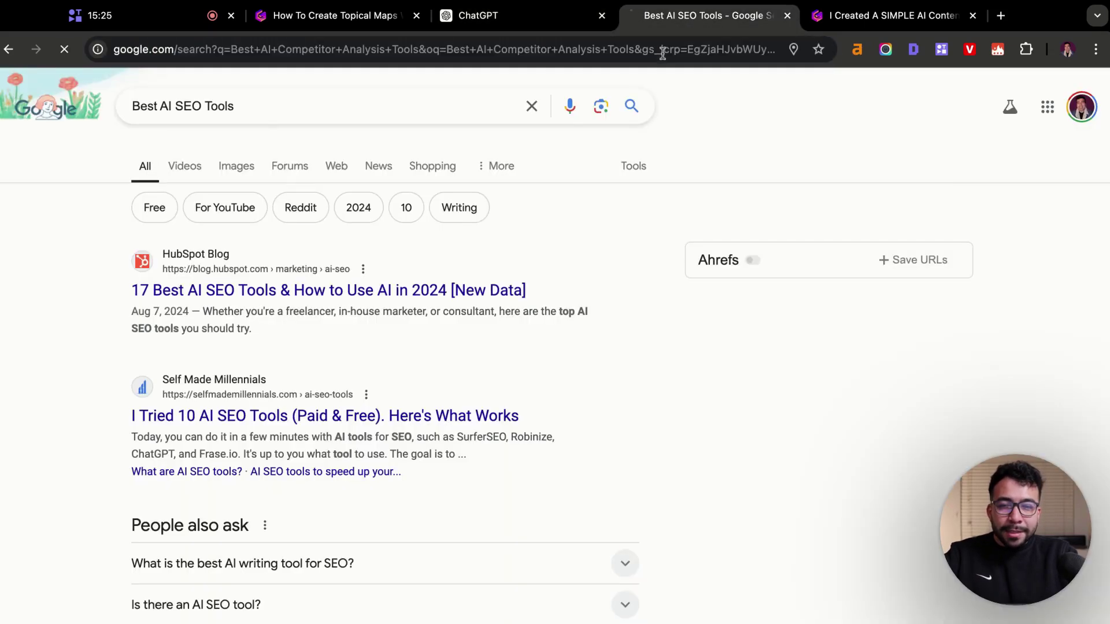
Step: Scroll the 'Best AI Competitor Analysis Tools' results to the panel listing Semrush, Similarweb and Ahrefs
scroll(77, 321, down, 5)
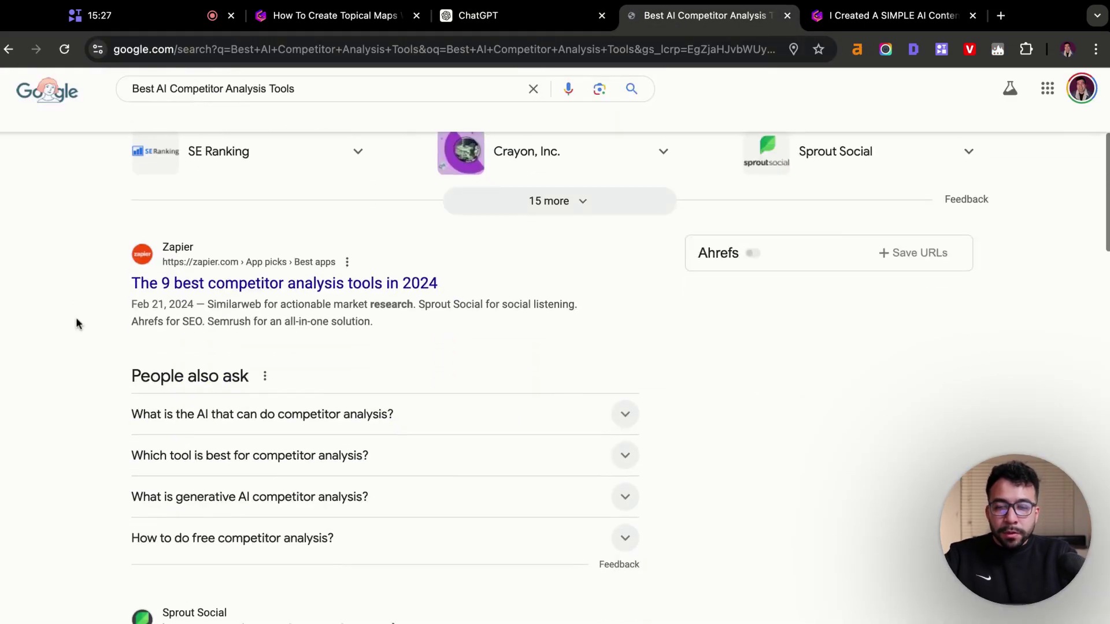
scroll(75, 323, down, 14)
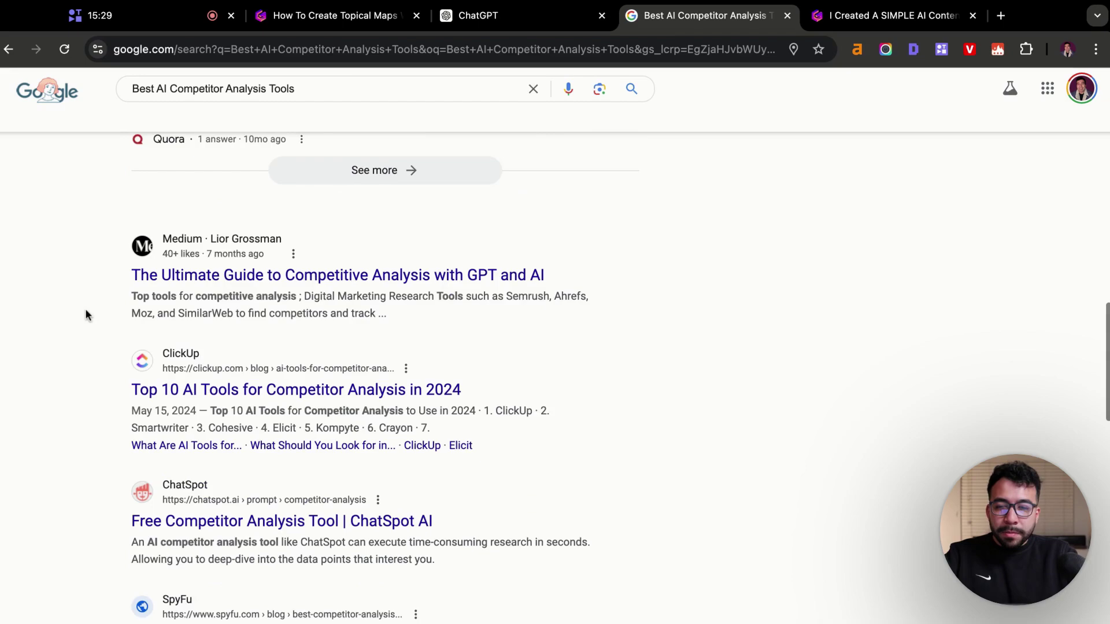
scroll(85, 314, down, 5)
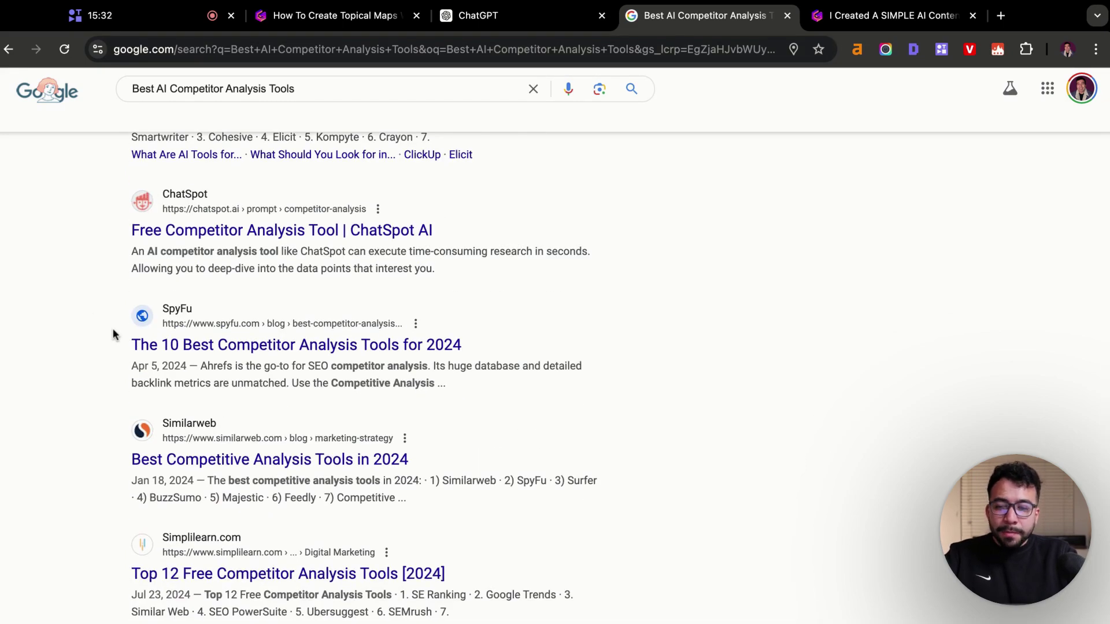
scroll(113, 329, down, 2)
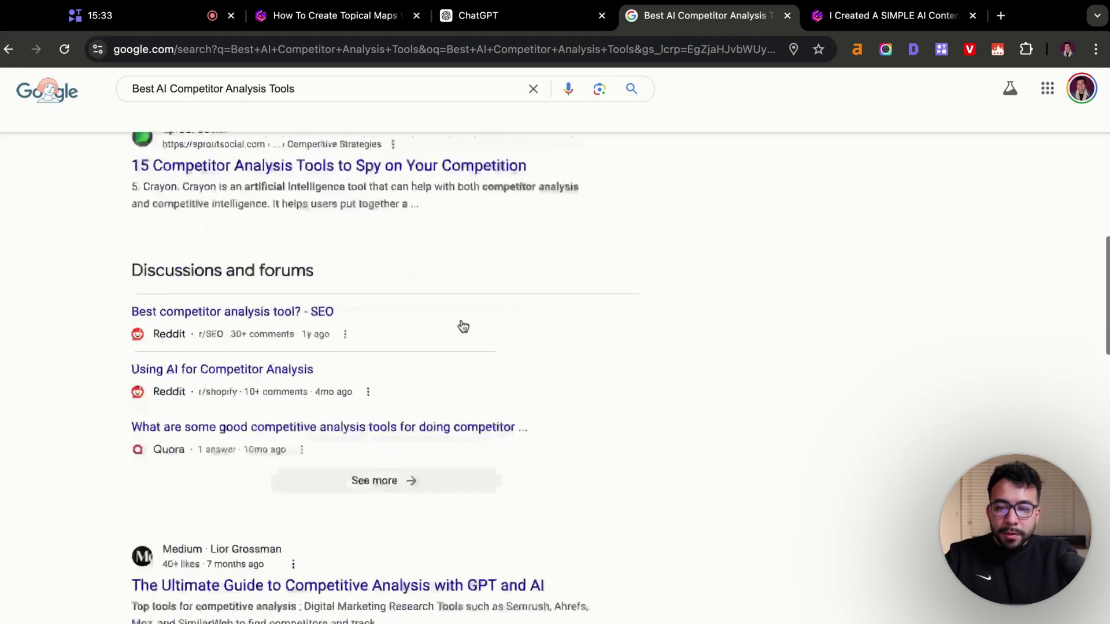
scroll(461, 325, up, 5)
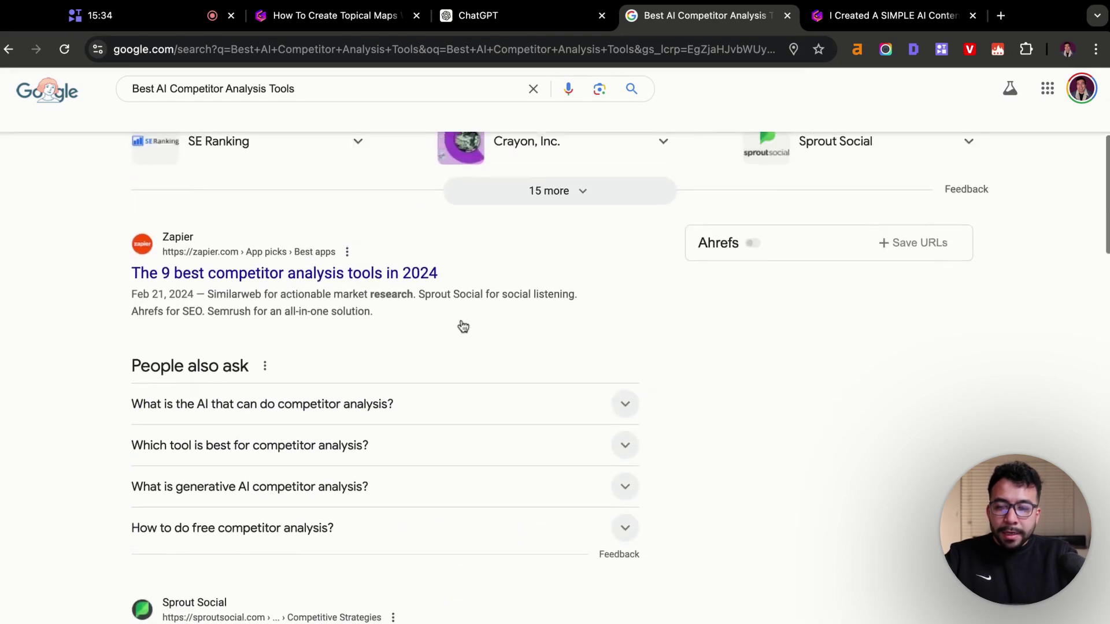
scroll(463, 326, up, 5)
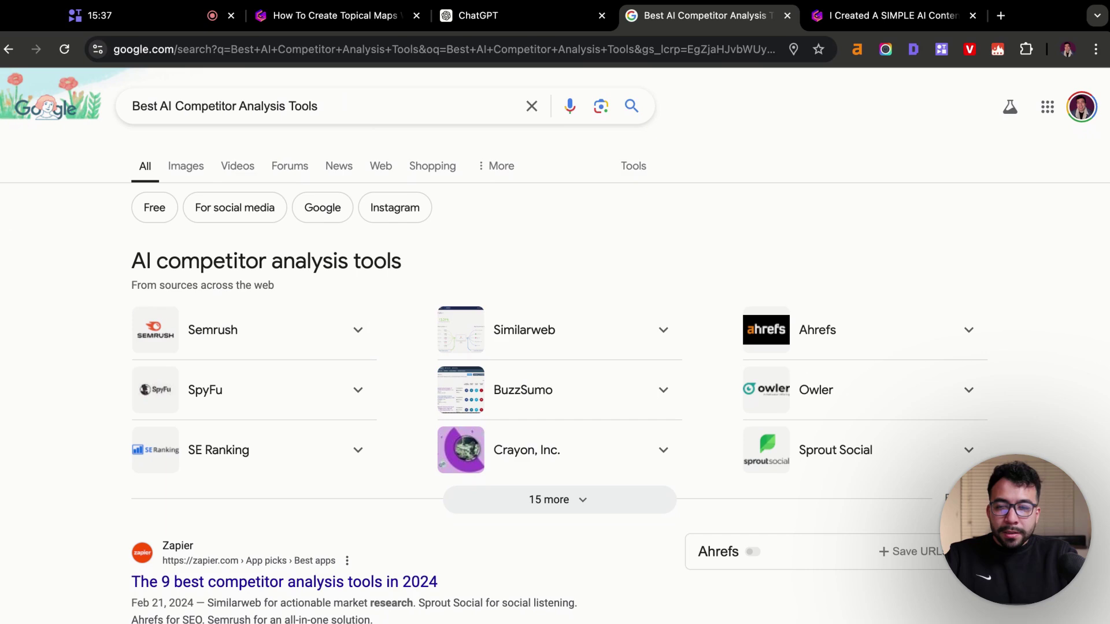
scroll(555, 347, down, 3)
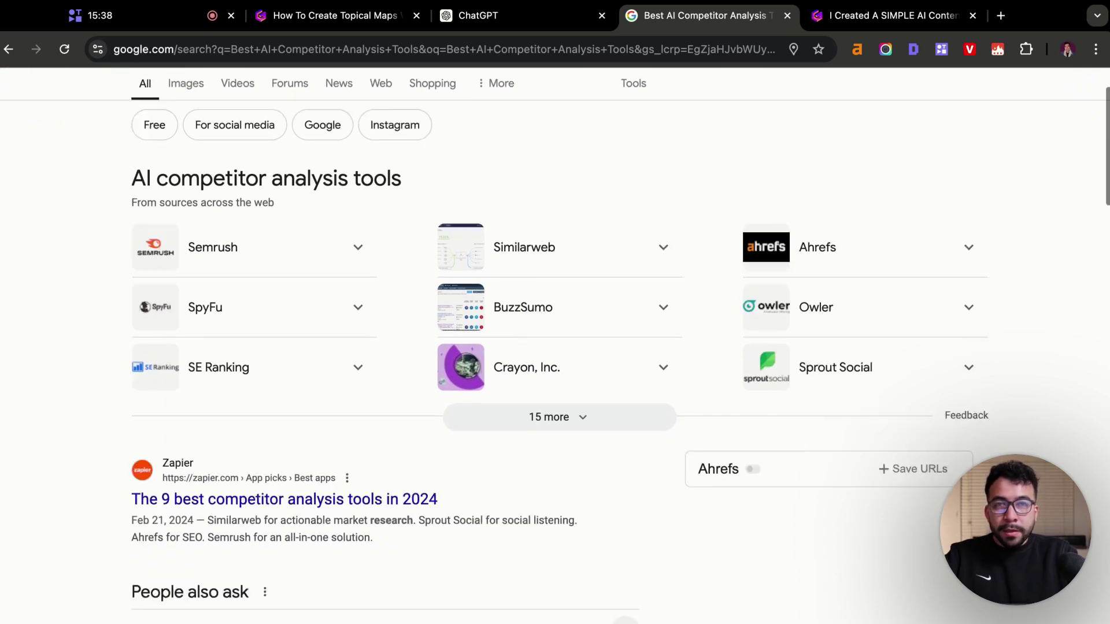
Step: Back in ChatGPT, paste the prompt asking for 25 audience pain points
click(479, 15)
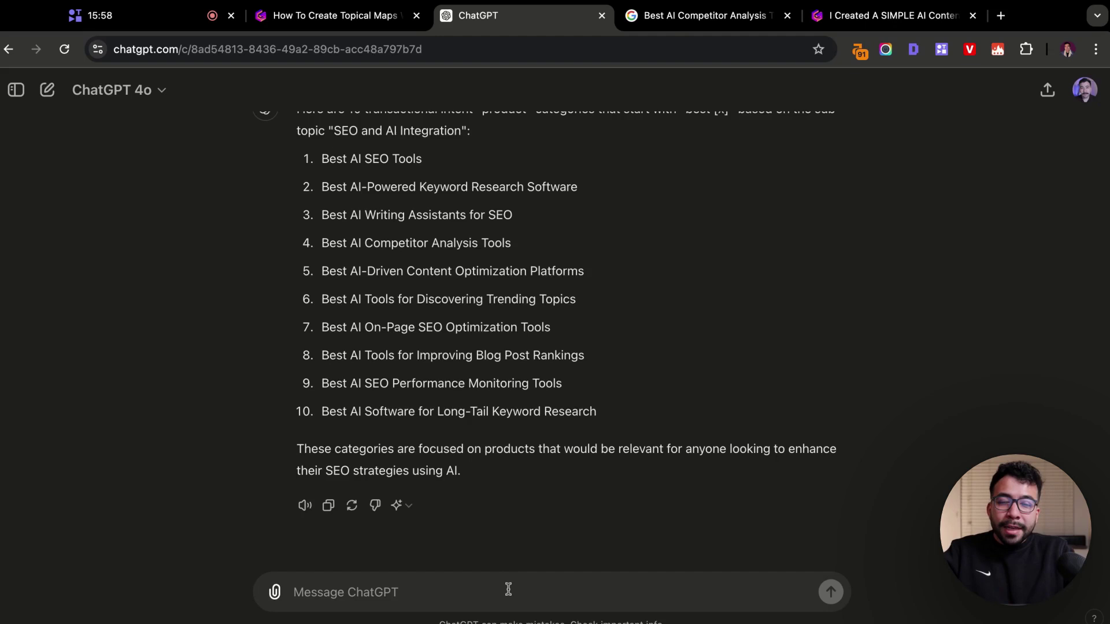
text("Give me 25 more pain points that my audience would face in this sub-topic and then turn those into How-To Statements")
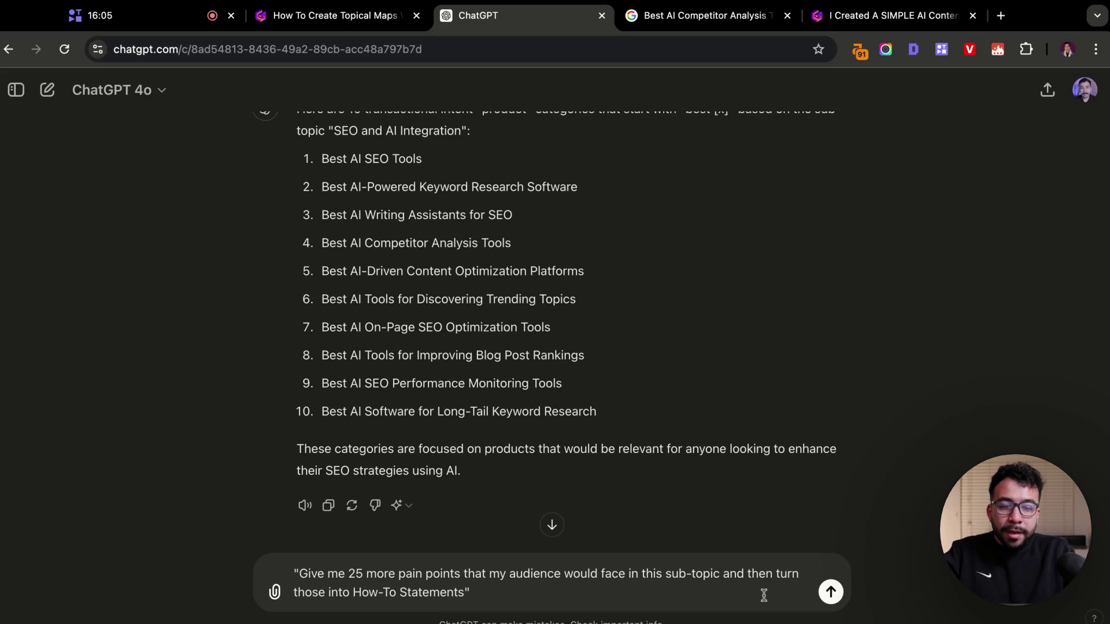
scroll(432, 217, up, 1)
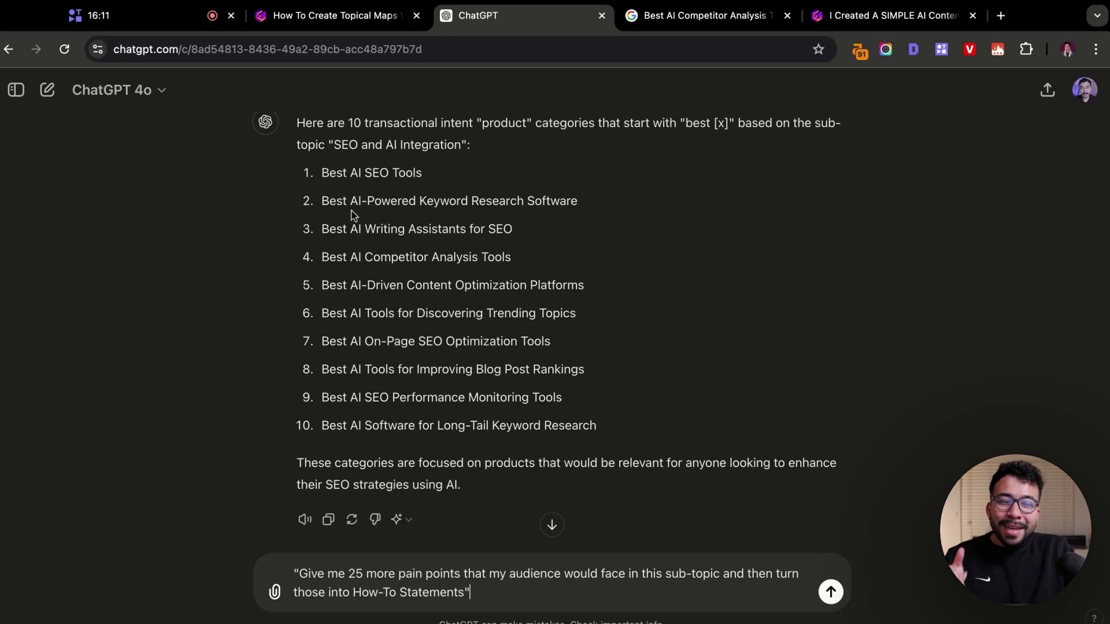
Step: Replace 'sub-topic' with [Best AI-Powered Keyword Research Software] and send the prompt
double_click(327, 202)
triple_click(327, 201)
key(super+c)
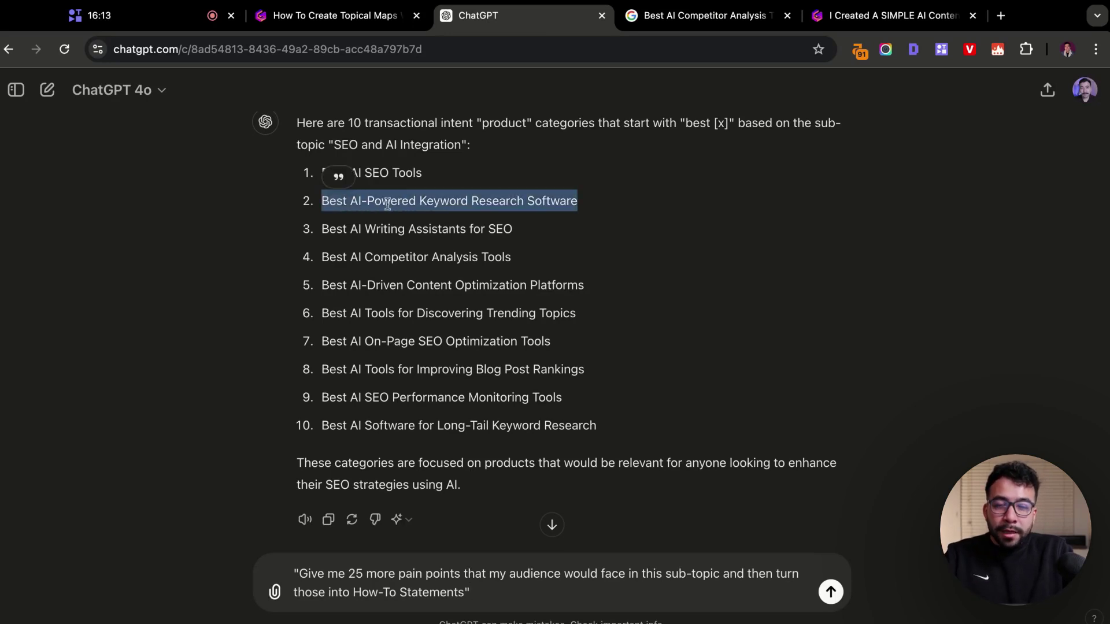
click(686, 394)
drag(665, 576, 720, 575)
text([)
key(super+v)
text(])
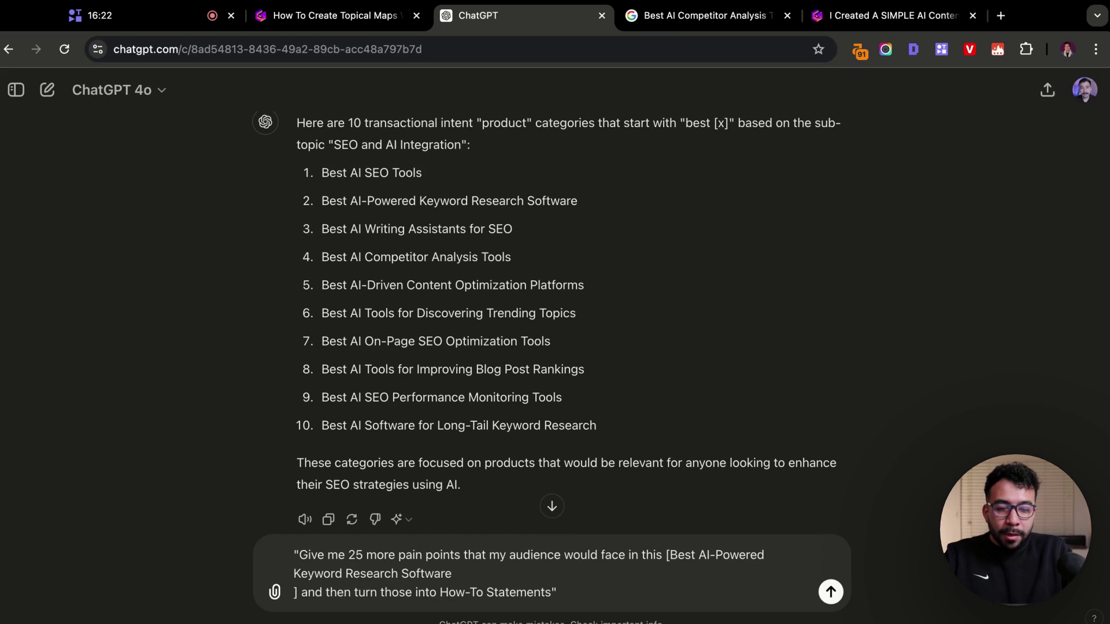
key(Return)
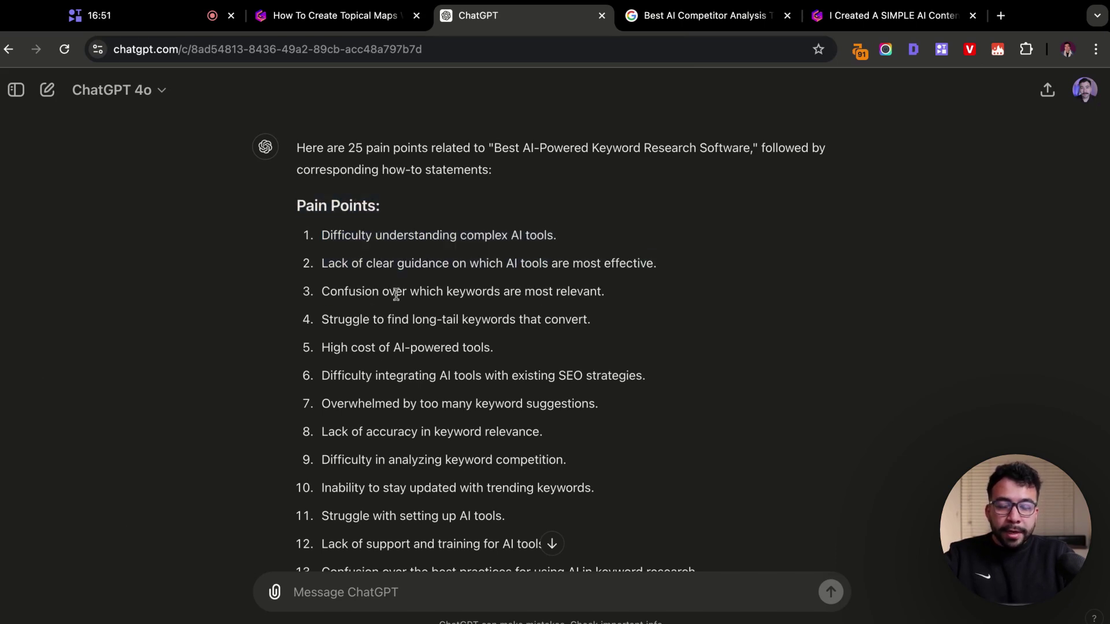
Step: Follow the reply down through all 25 pain points and How-To Statements, ending with scaling AI tools
scroll(404, 289, down, 1)
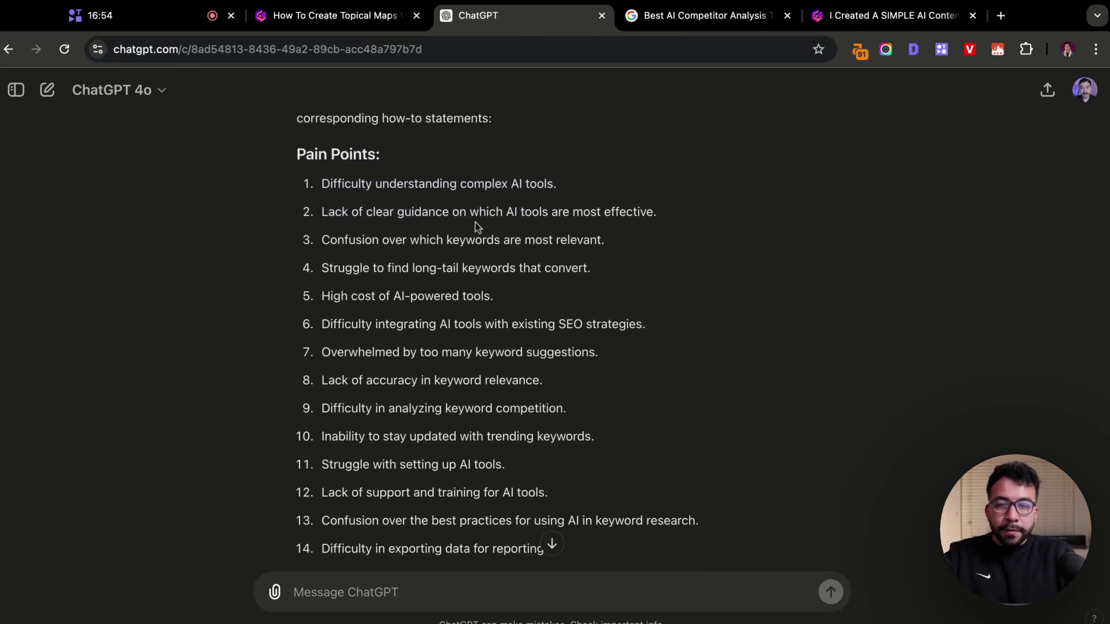
scroll(462, 259, down, 1)
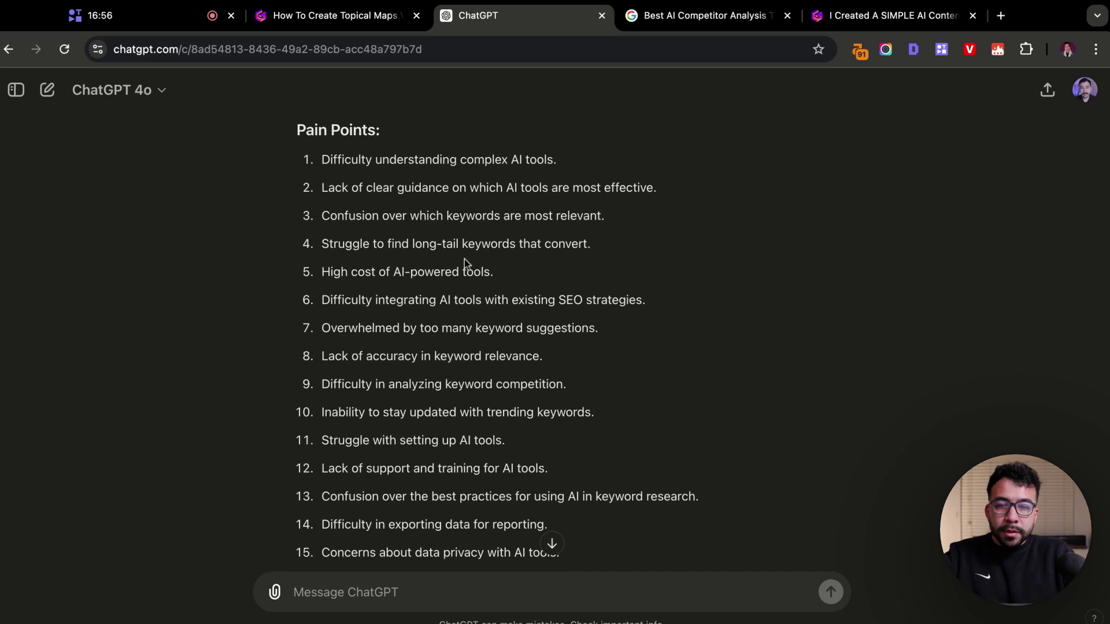
scroll(573, 260, down, 2)
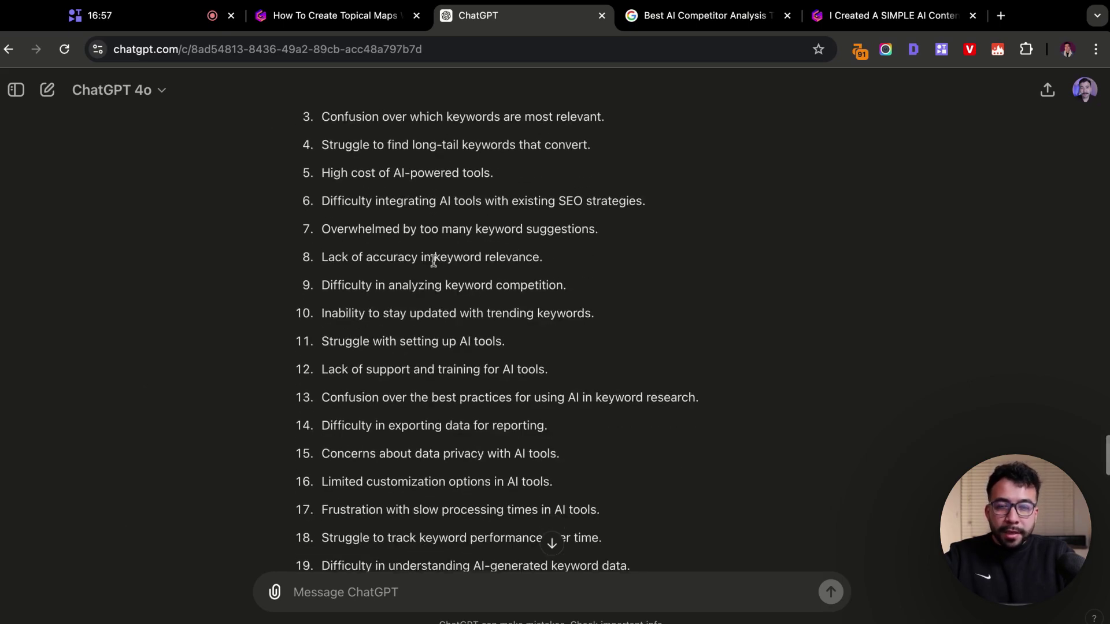
scroll(285, 337, down, 1)
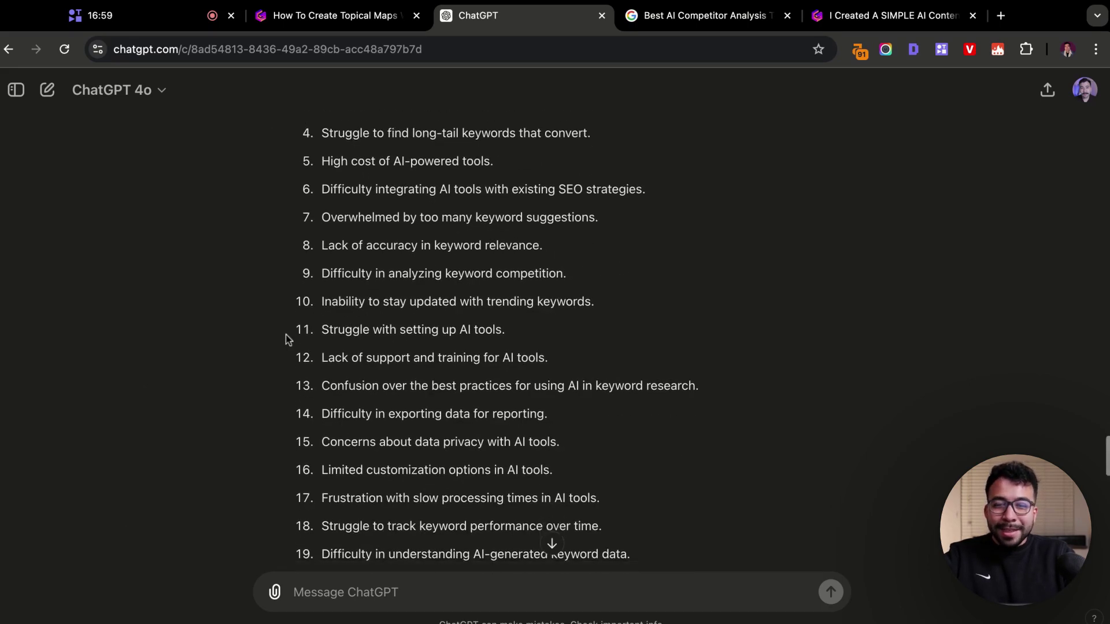
scroll(285, 335, down, 10)
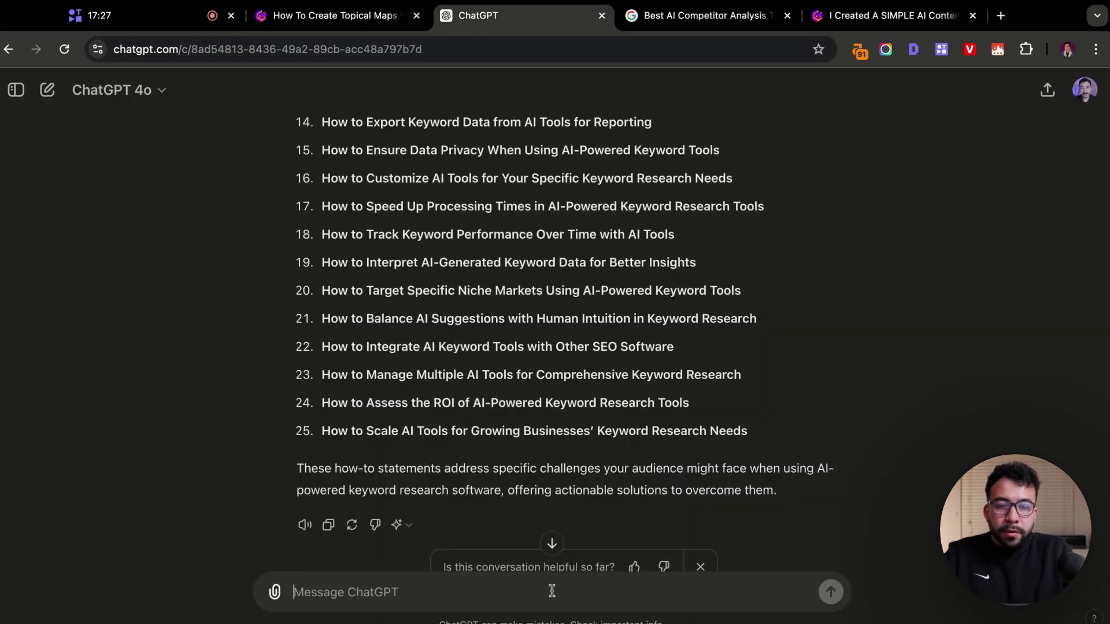
Step: Paste the viral-title template, replace its leading quote with 'Now', and send it
text("Give me 10 viral title ideas for [x]")
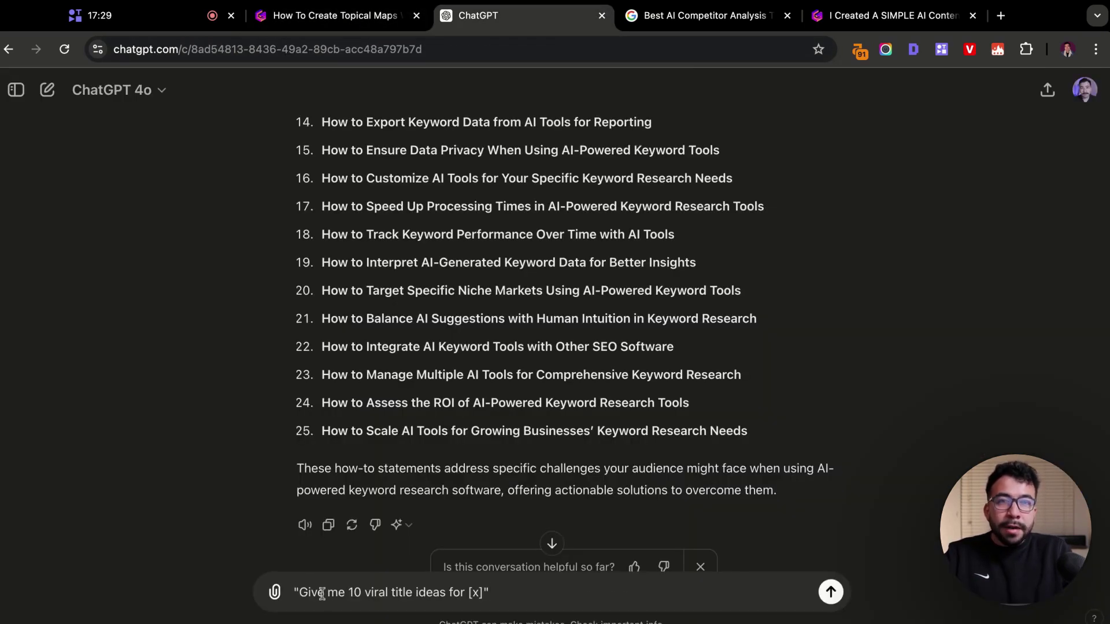
click(304, 592)
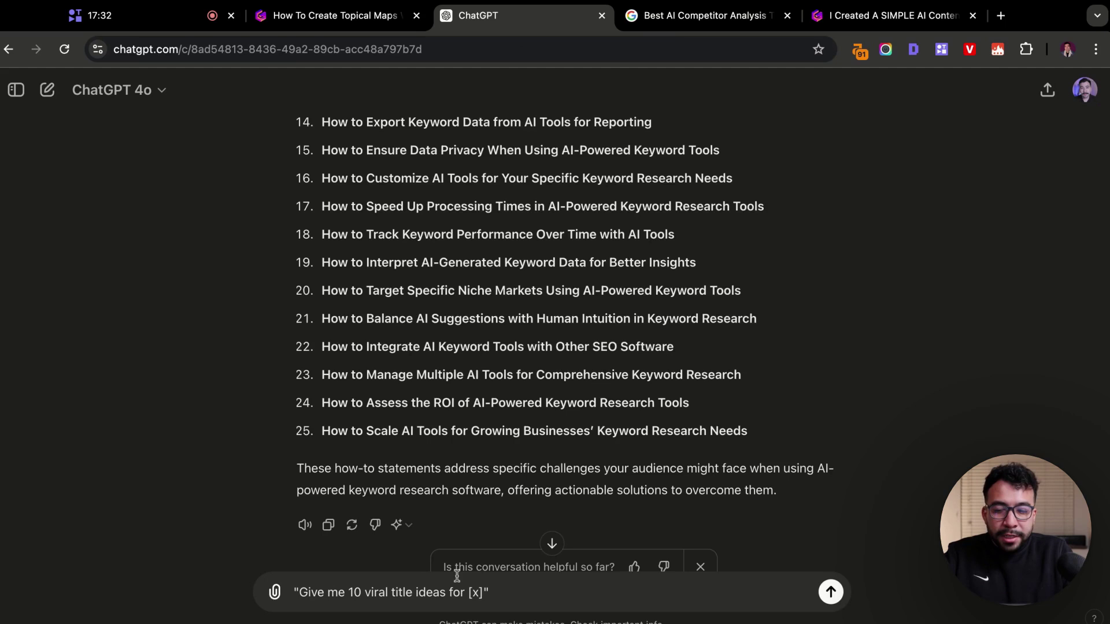
key(BackSpace)
text(Now turn thos)
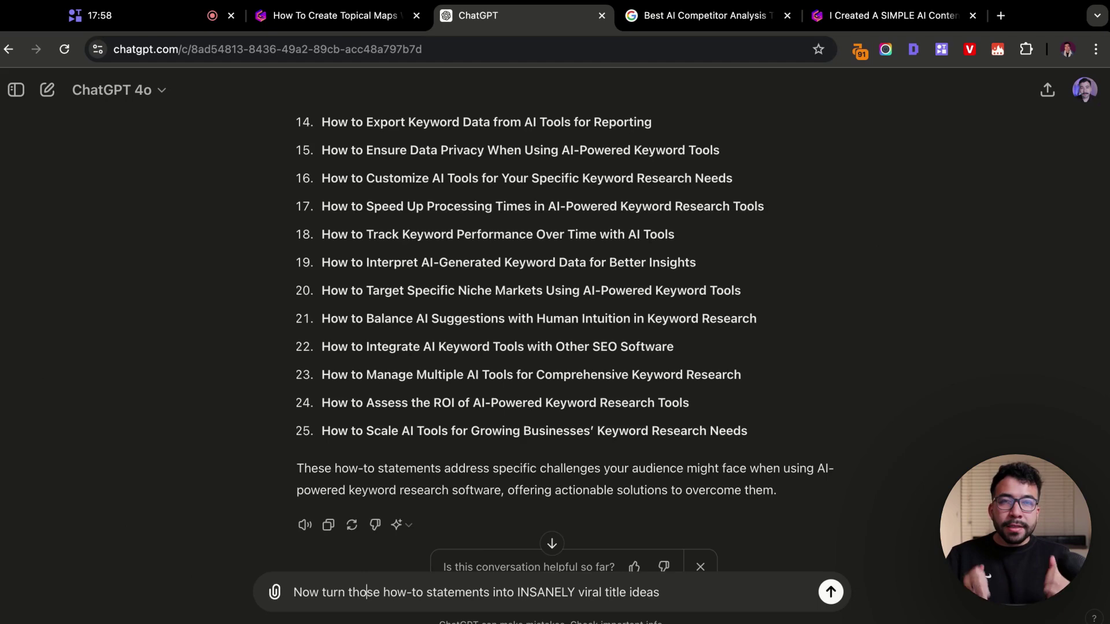
key(Return)
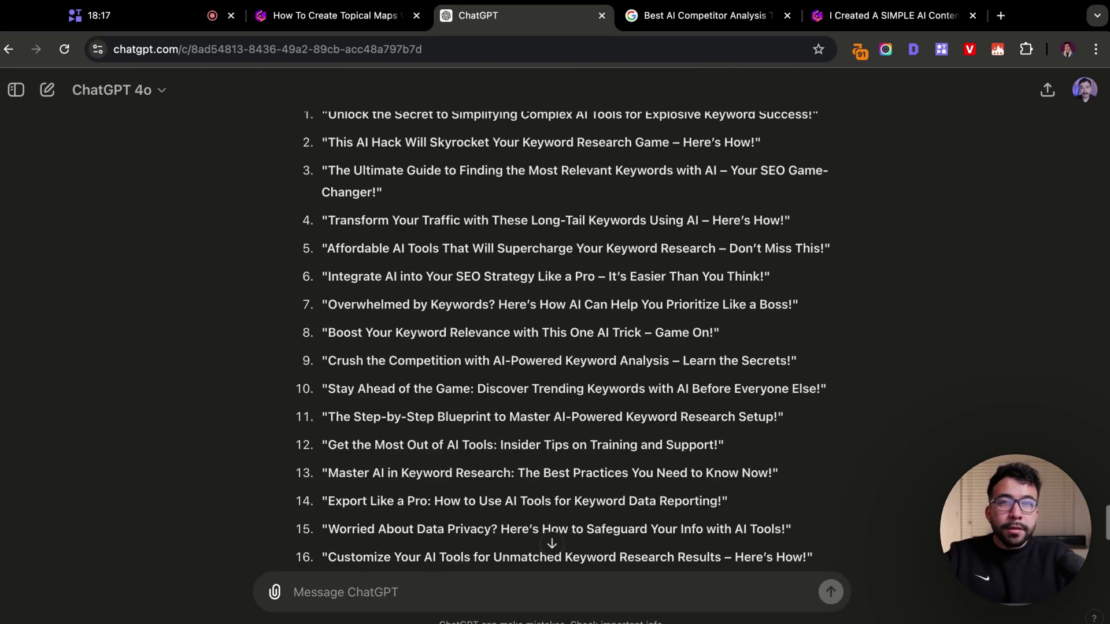
scroll(555, 359, up, 3)
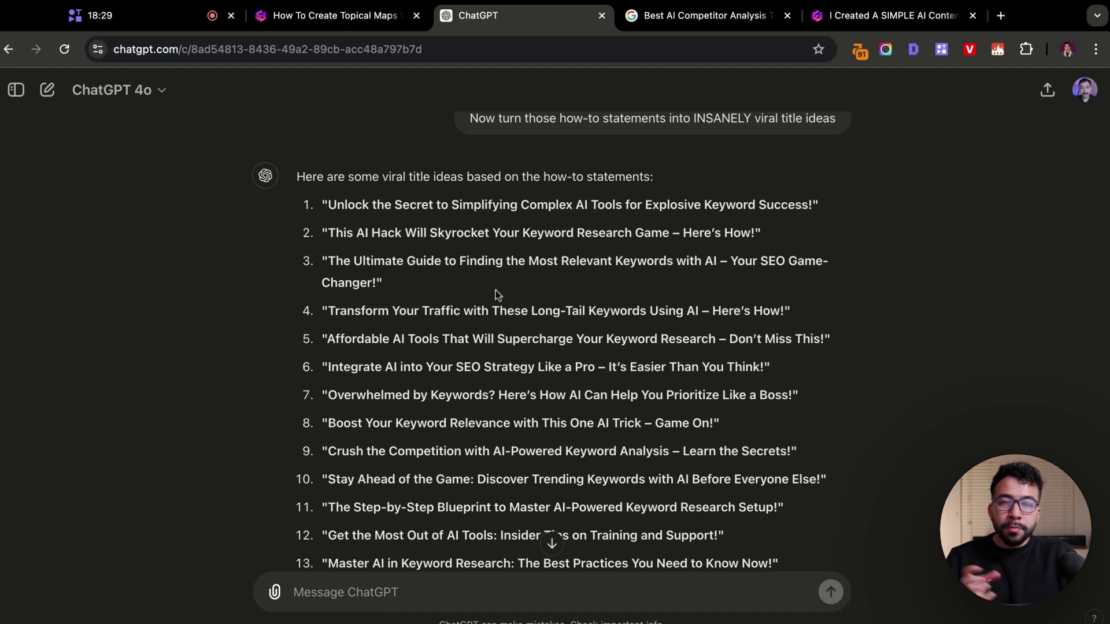
triple_click(513, 234)
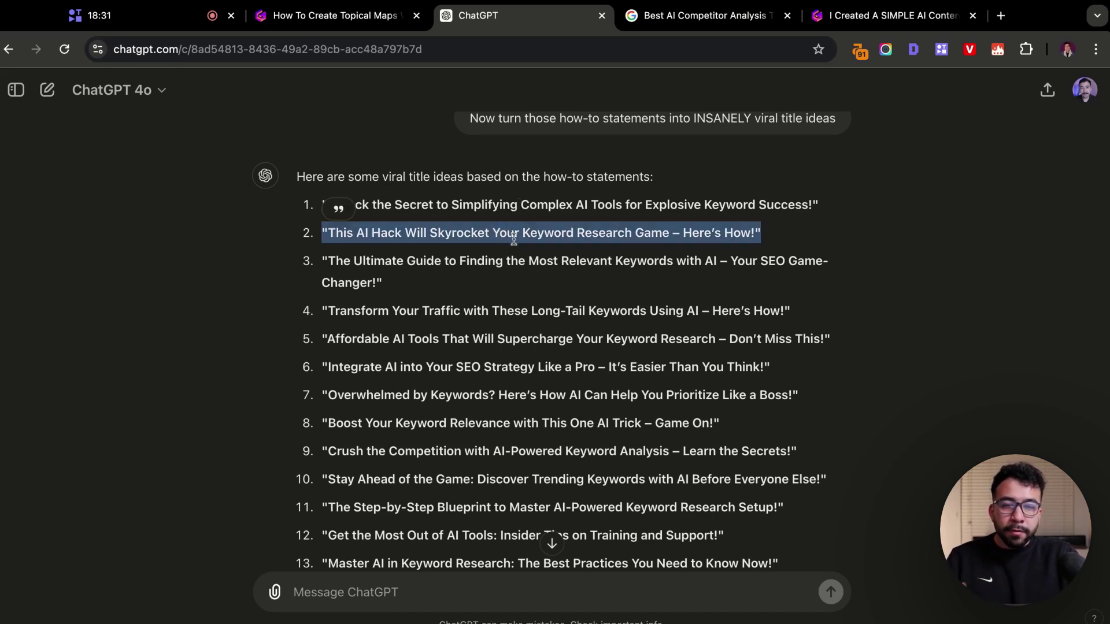
click(553, 253)
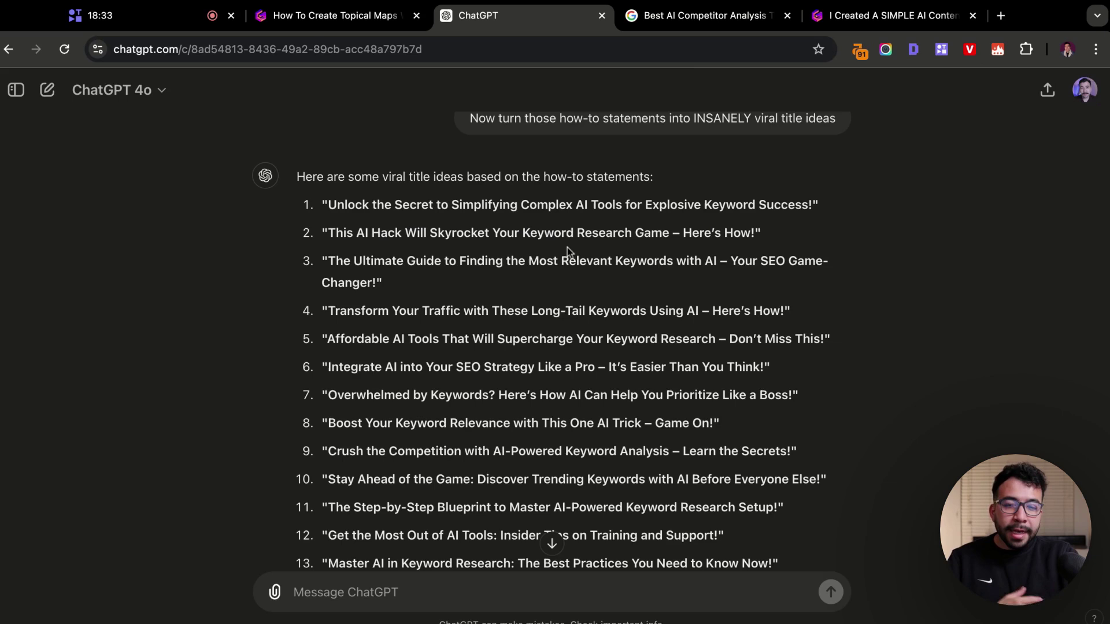
scroll(534, 308, down, 3)
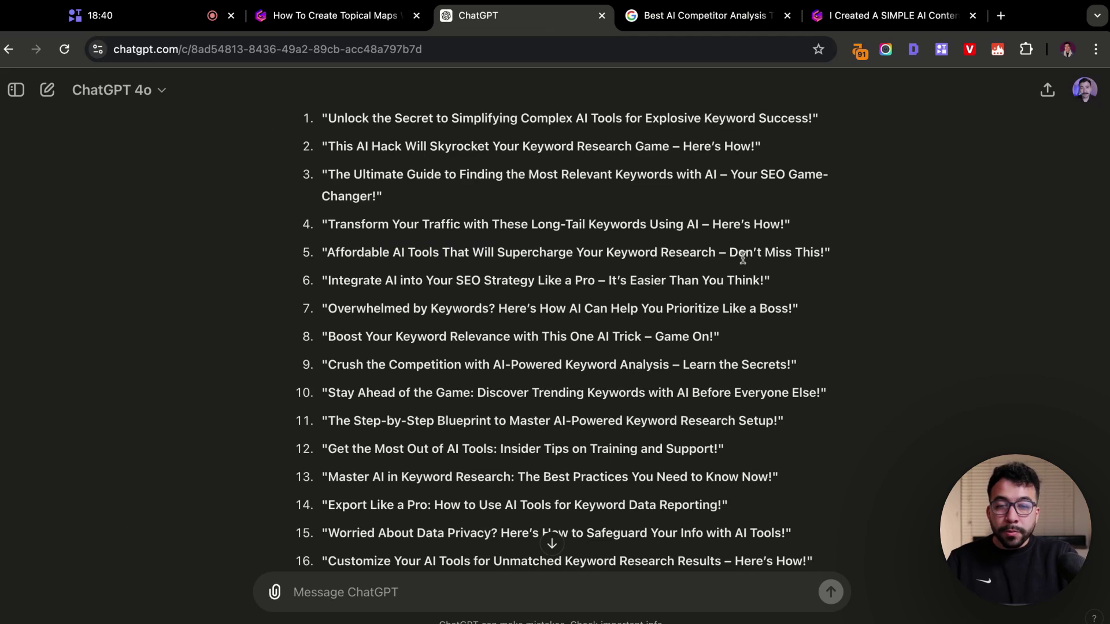
scroll(549, 382, down, 3)
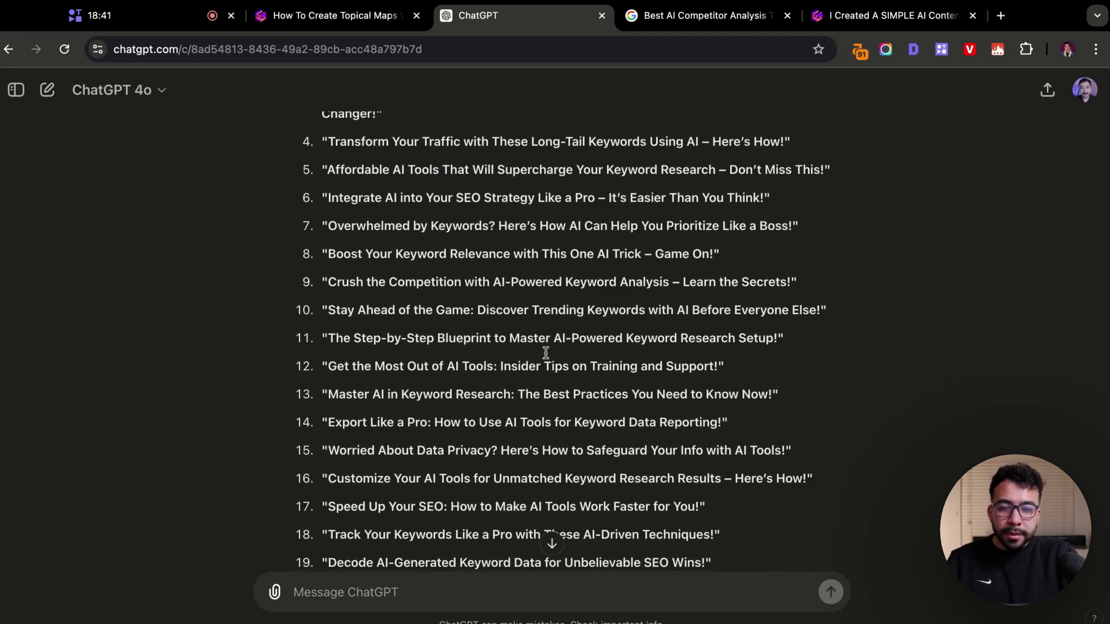
scroll(546, 352, down, 2)
scroll(546, 352, down, 4)
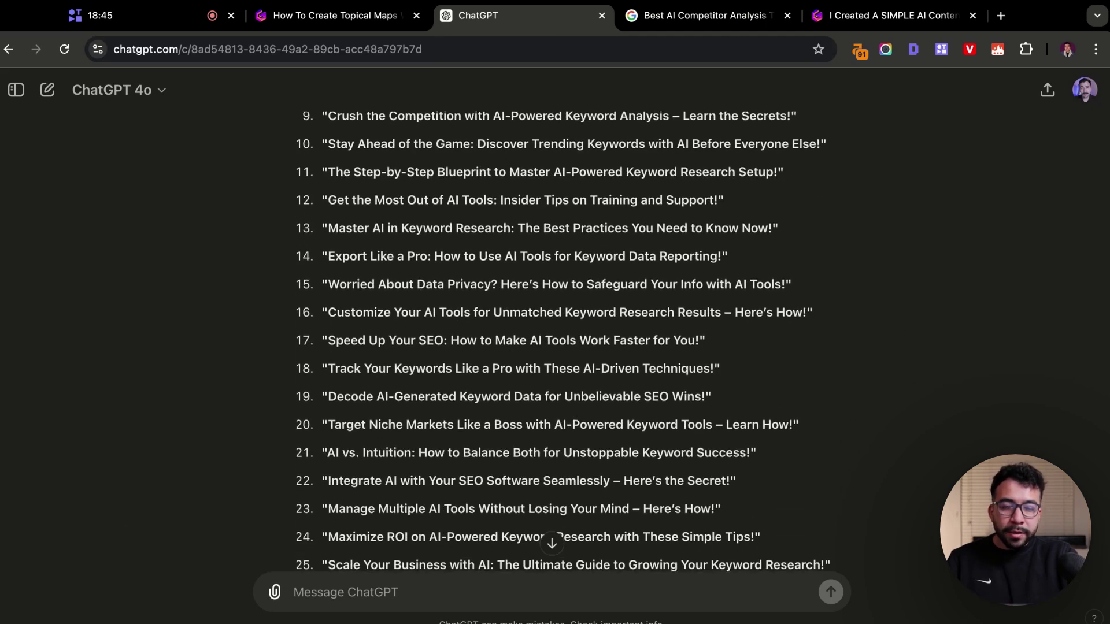
scroll(549, 347, down, 3)
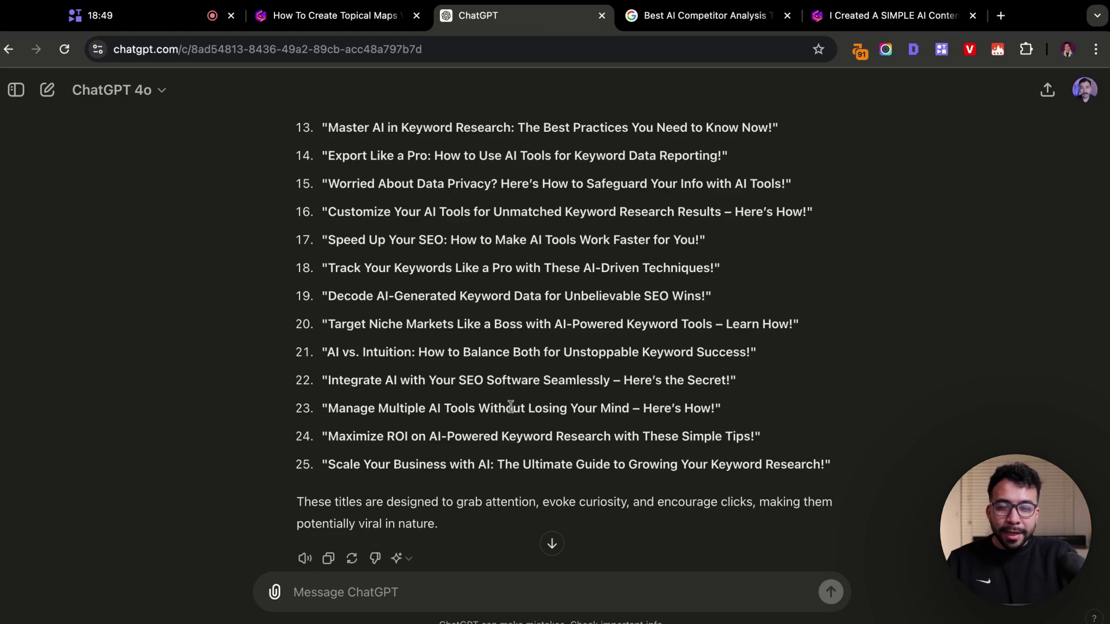
scroll(790, 356, down, 2)
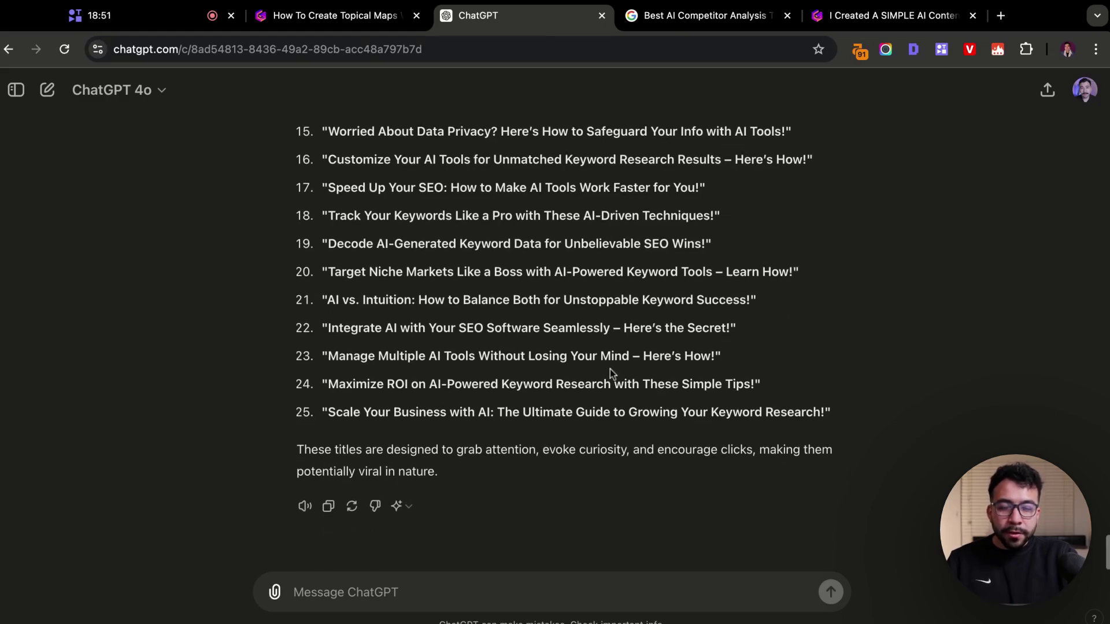
scroll(610, 369, up, 8)
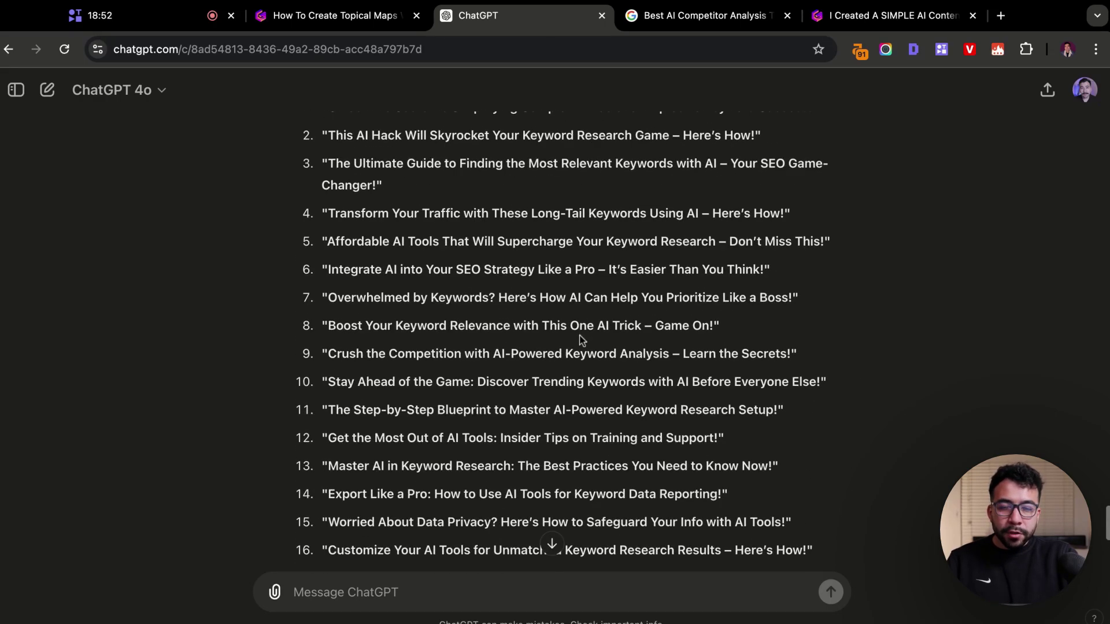
scroll(579, 335, up, 6)
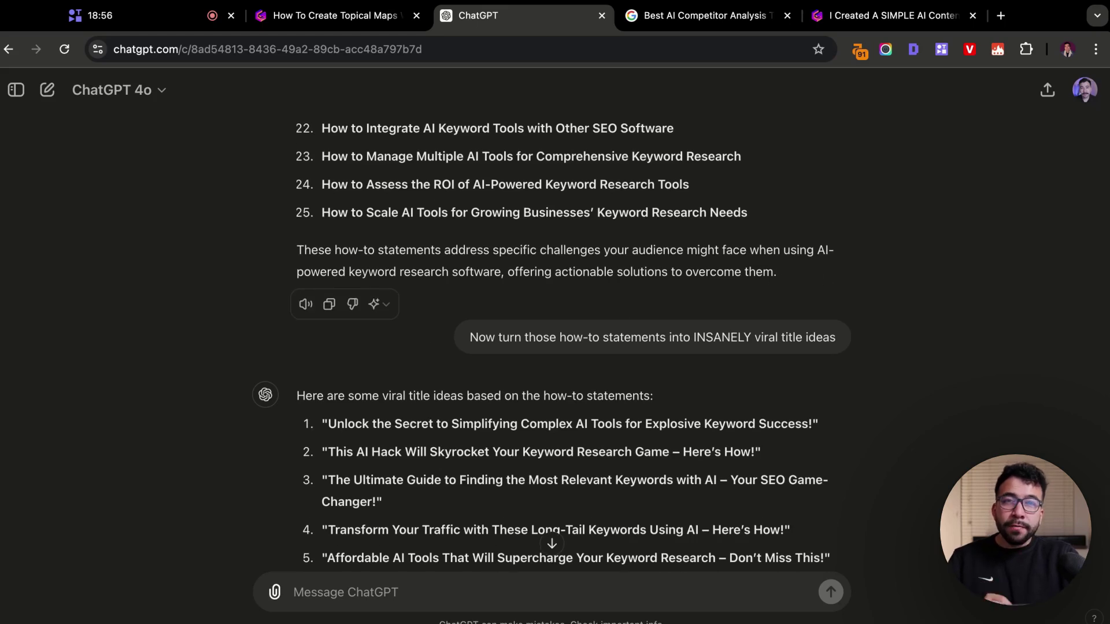
scroll(551, 341, up, 3)
drag(351, 189, 321, 161)
scroll(623, 231, up, 5)
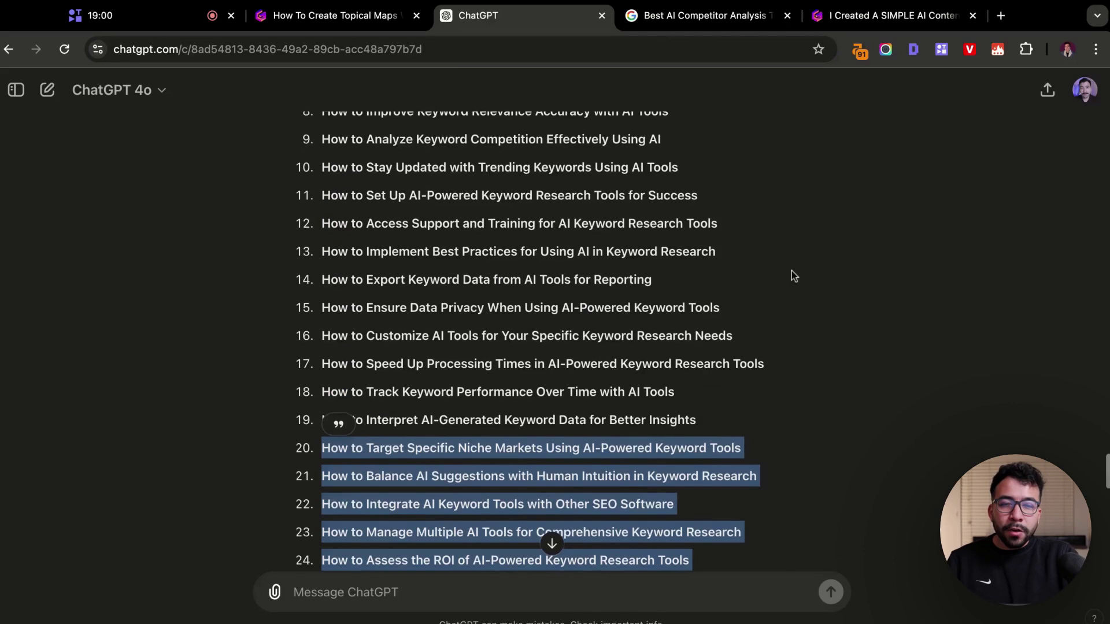
scroll(792, 276, up, 1)
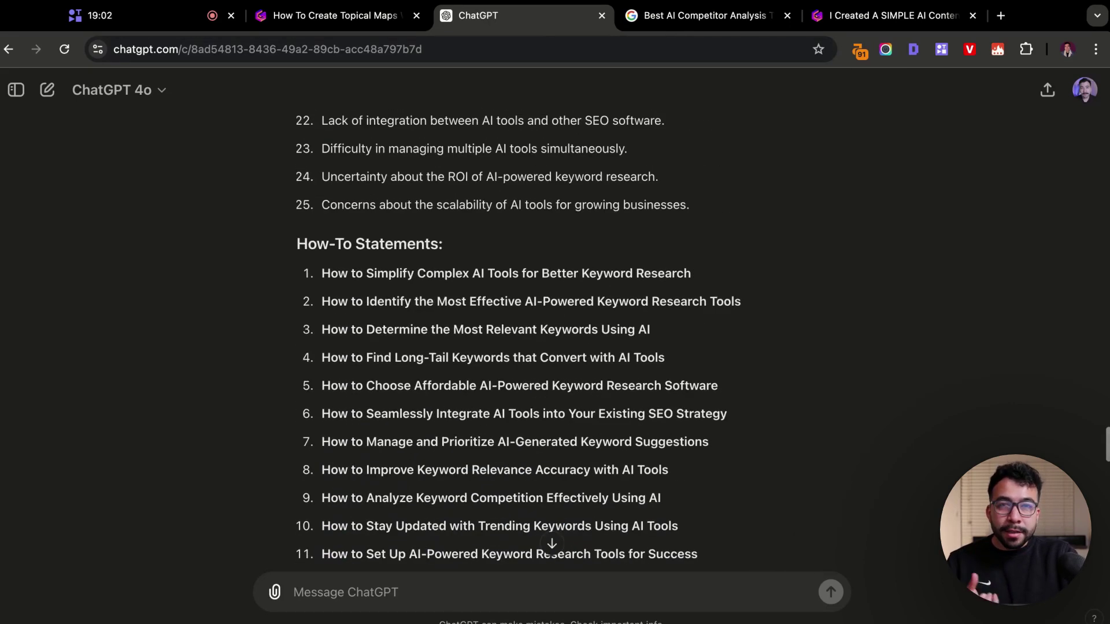